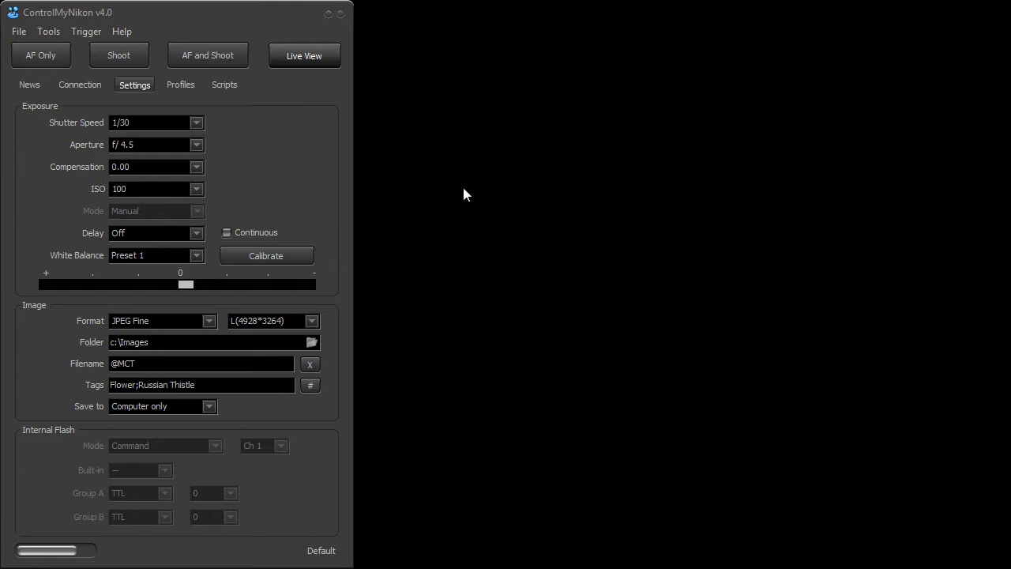
Examine the Zerene Stacker executable path and the watch folder option in the Focus Stacking preferences
left_click(51, 31)
left_click(59, 145)
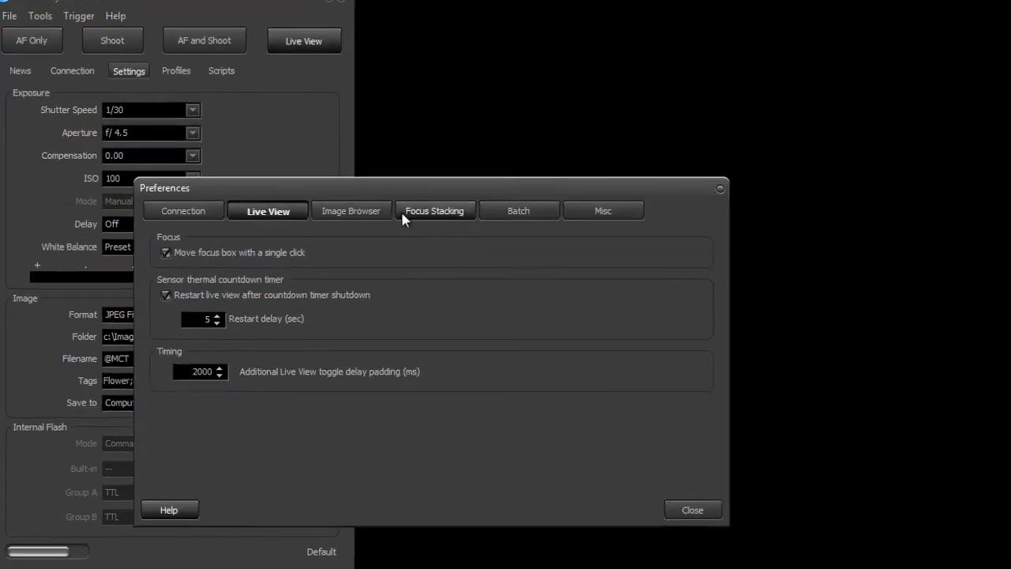
left_click(402, 214)
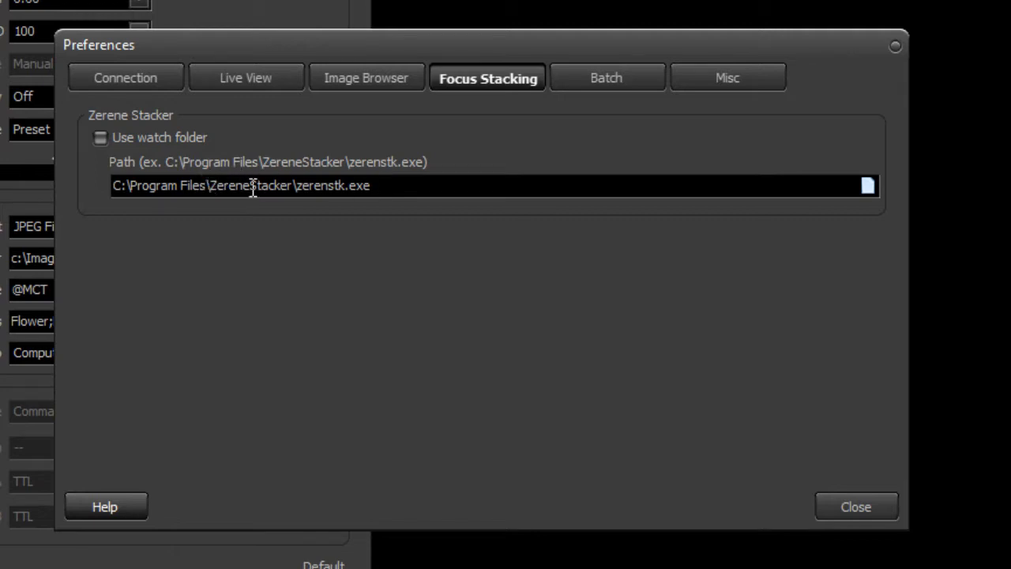
left_click_drag(299, 190, 392, 188)
left_click(389, 186)
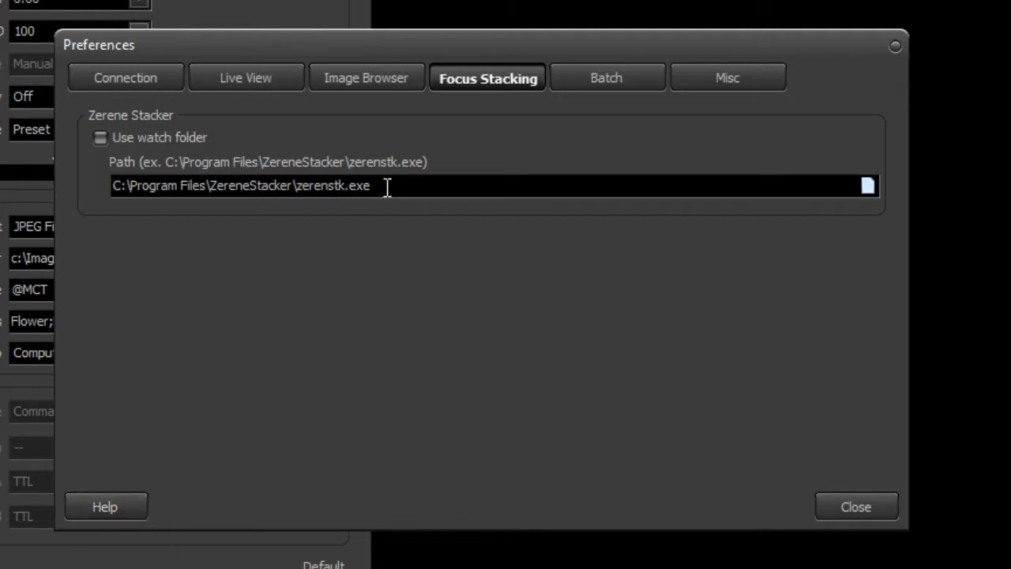
double_click(334, 187)
left_click(338, 186)
left_click(101, 138)
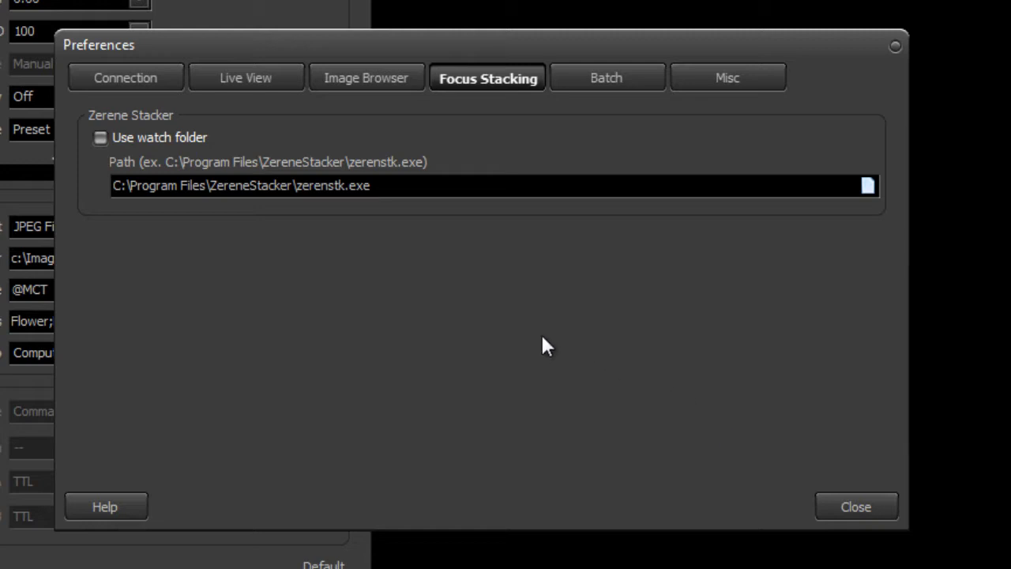
Review the restart and toggle delay padding options in the Live View preferences and close the preferences
left_click(247, 75)
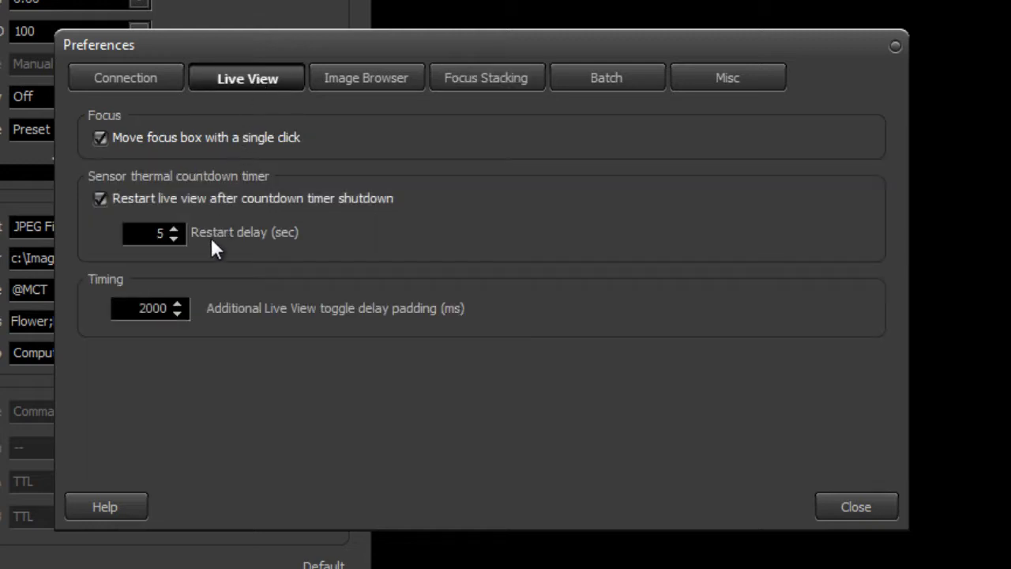
double_click(120, 307)
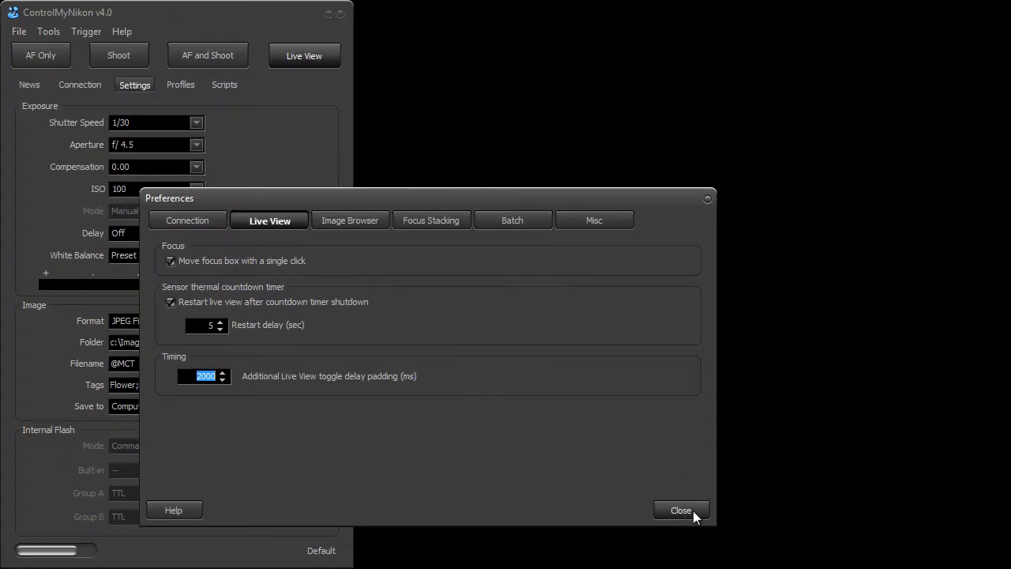
left_click(684, 511)
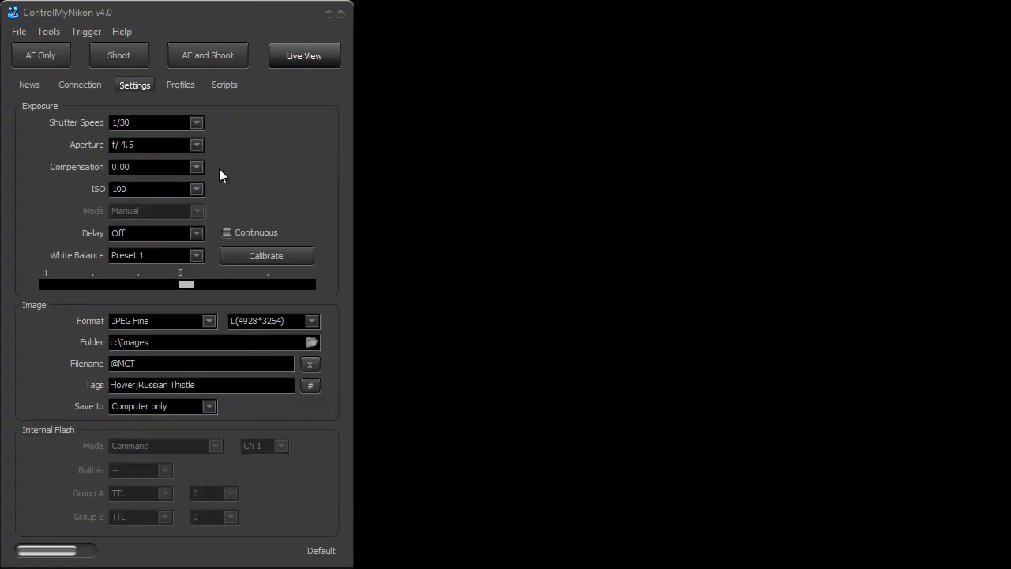
Review the keyboard shortcuts assigned to focus and shooting functions and close the list
left_click(91, 33)
left_click(87, 50)
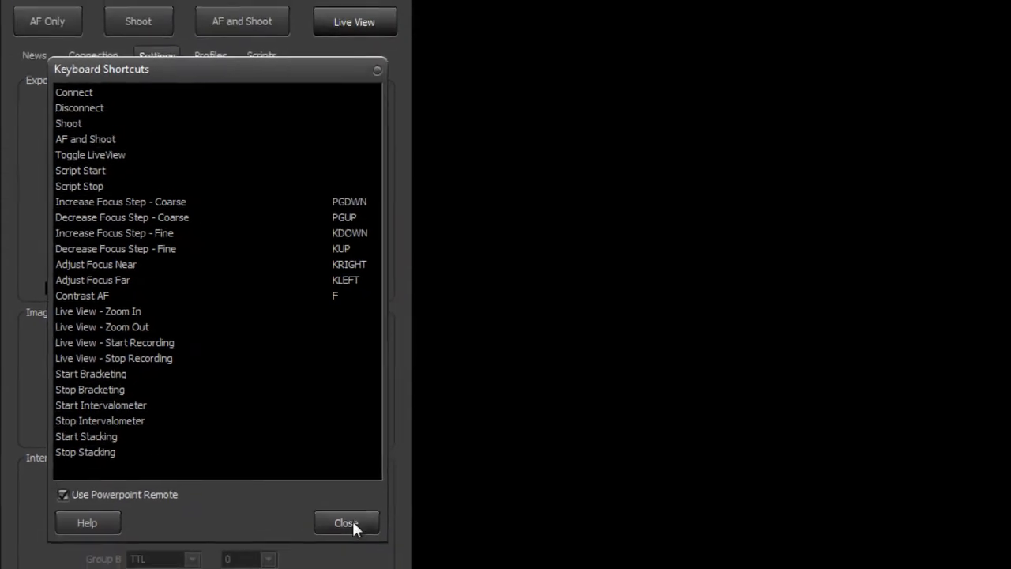
left_click(297, 486)
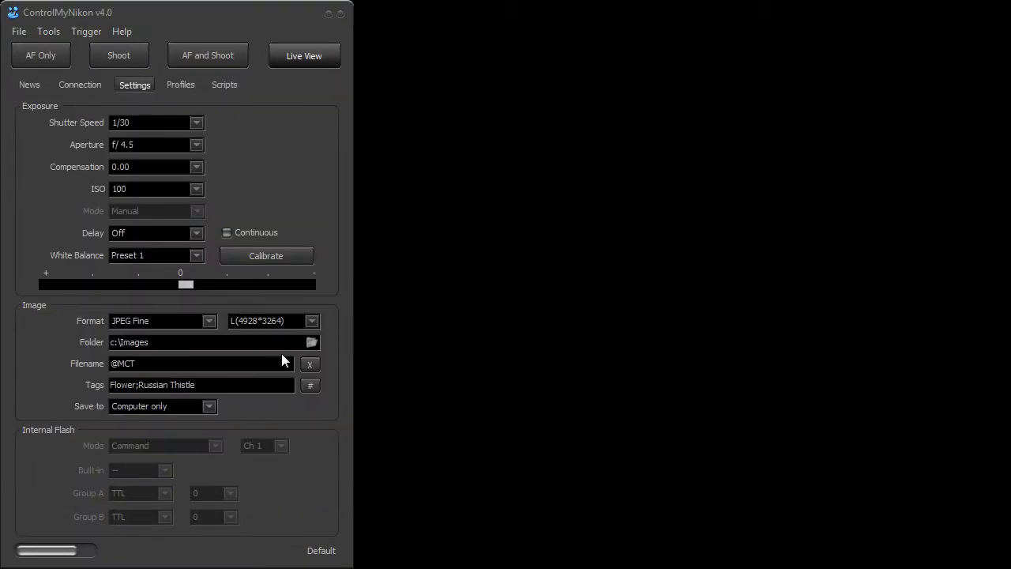
Start Live View and disable the grid overlay
left_click(308, 56)
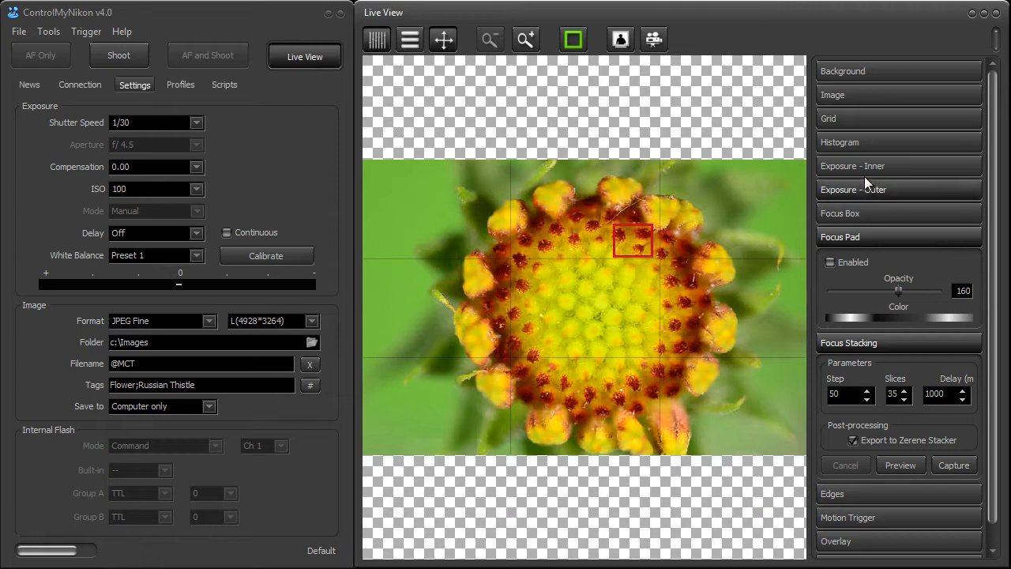
left_click(842, 117)
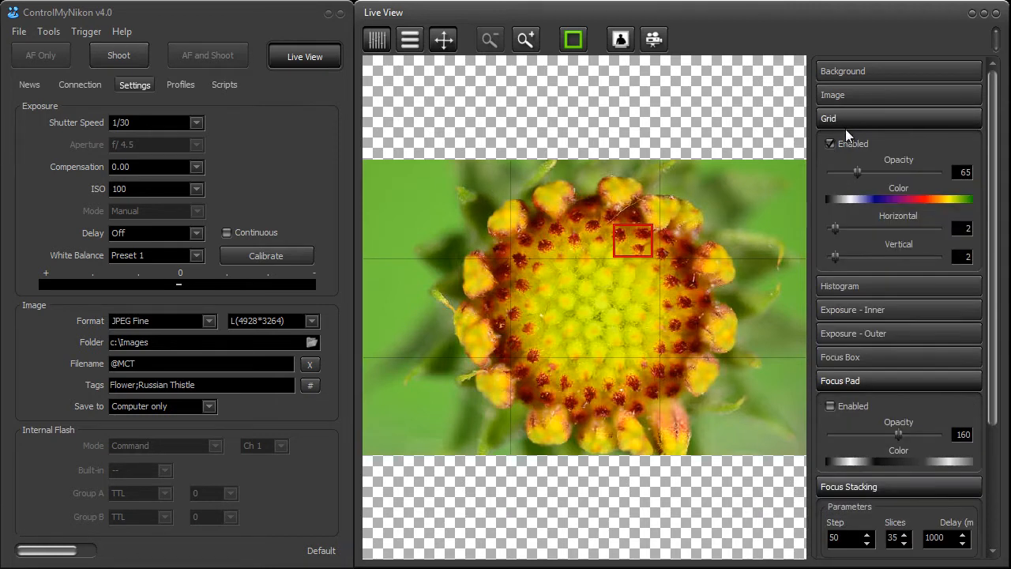
left_click(849, 144)
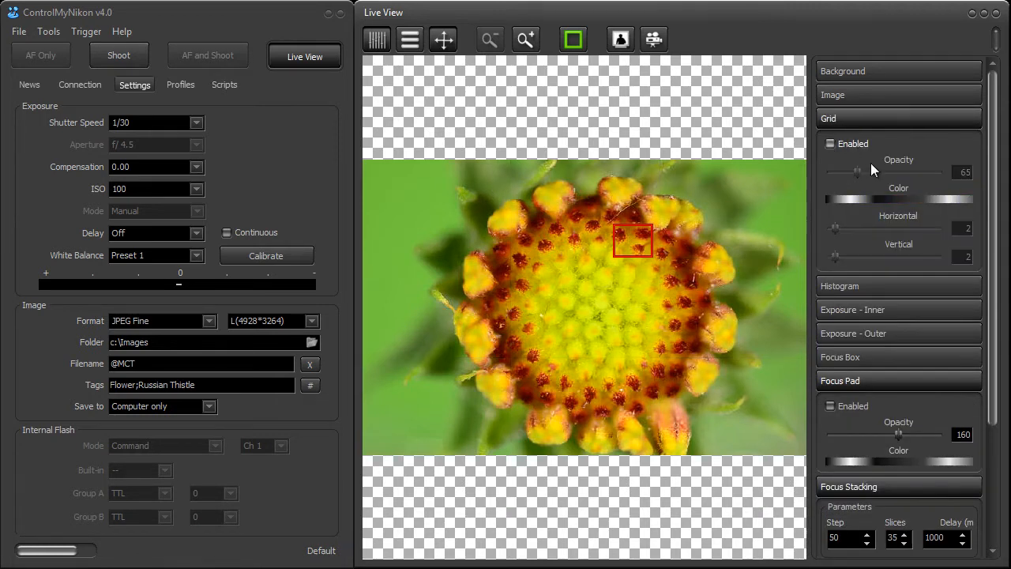
Collapse the Grid, Focus Pad and Focus Stacking settings of Live View
left_click(856, 120)
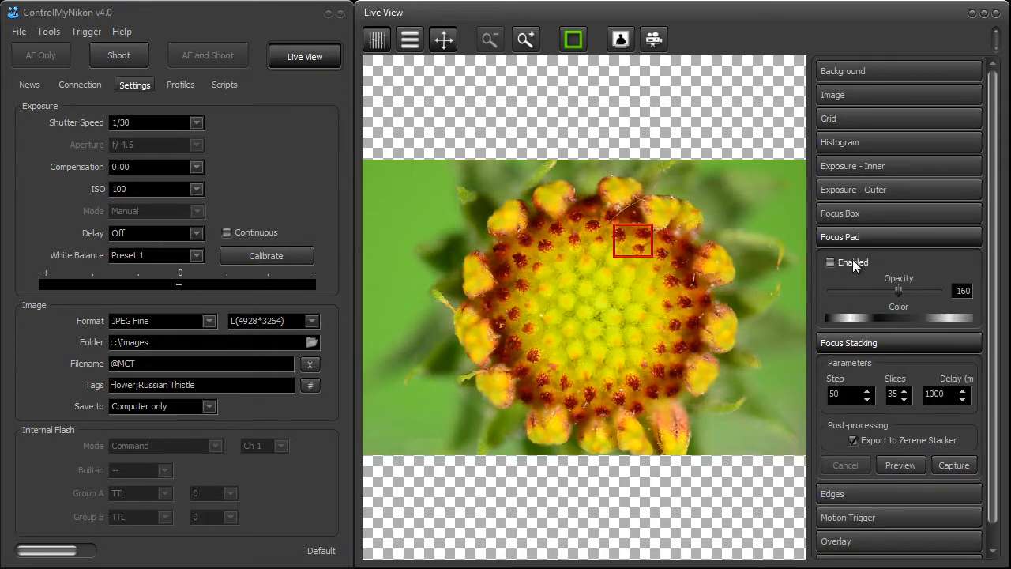
left_click(852, 236)
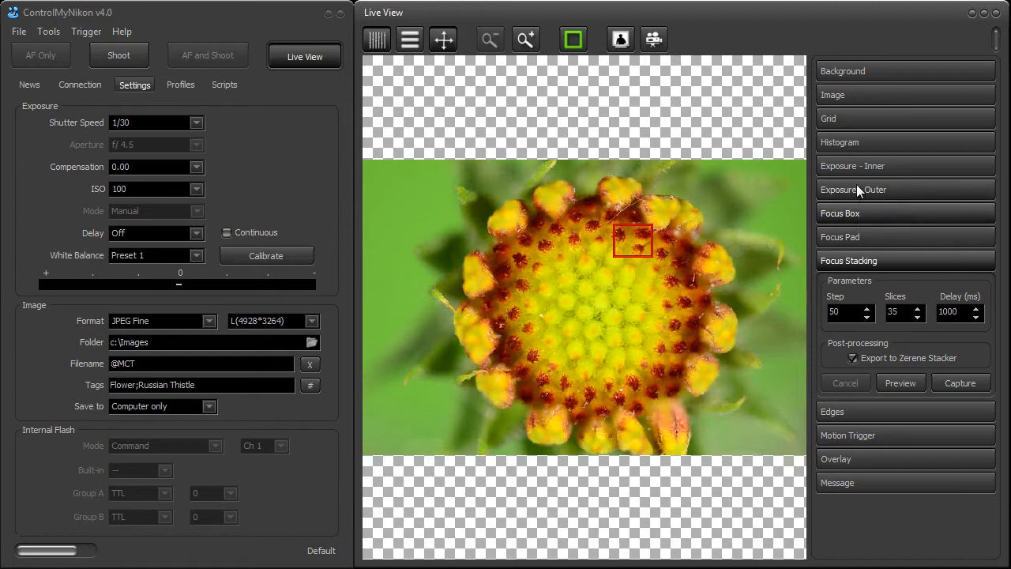
left_click(857, 262)
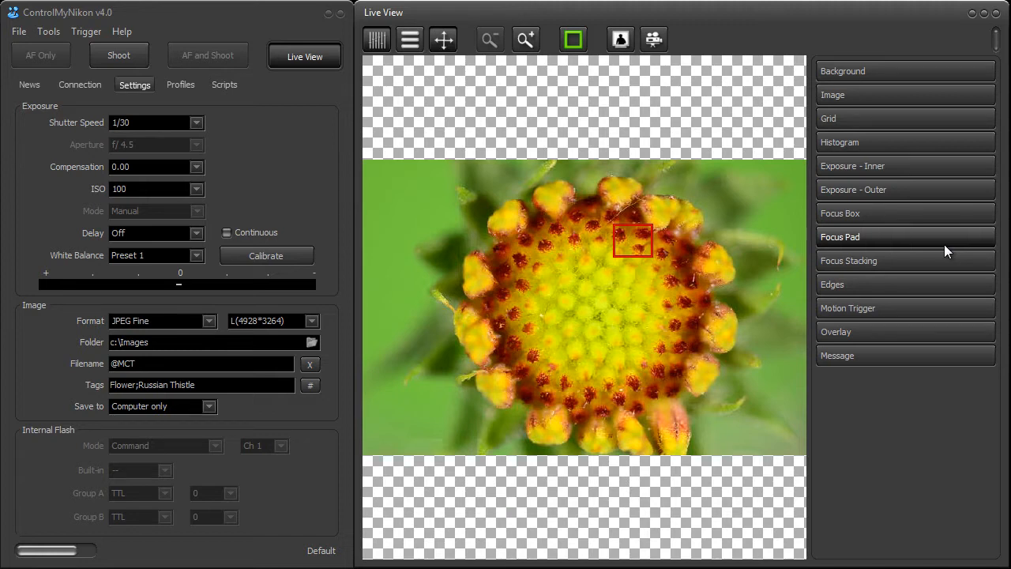
Enable the Live View histogram to inspect the channels, disable it again and collapse its settings
left_click(872, 143)
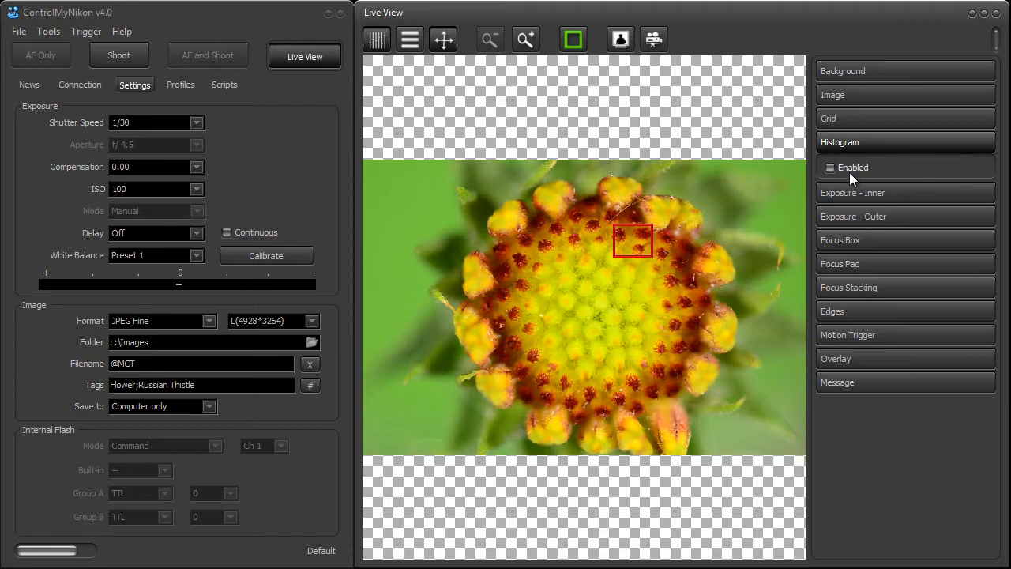
left_click(847, 169)
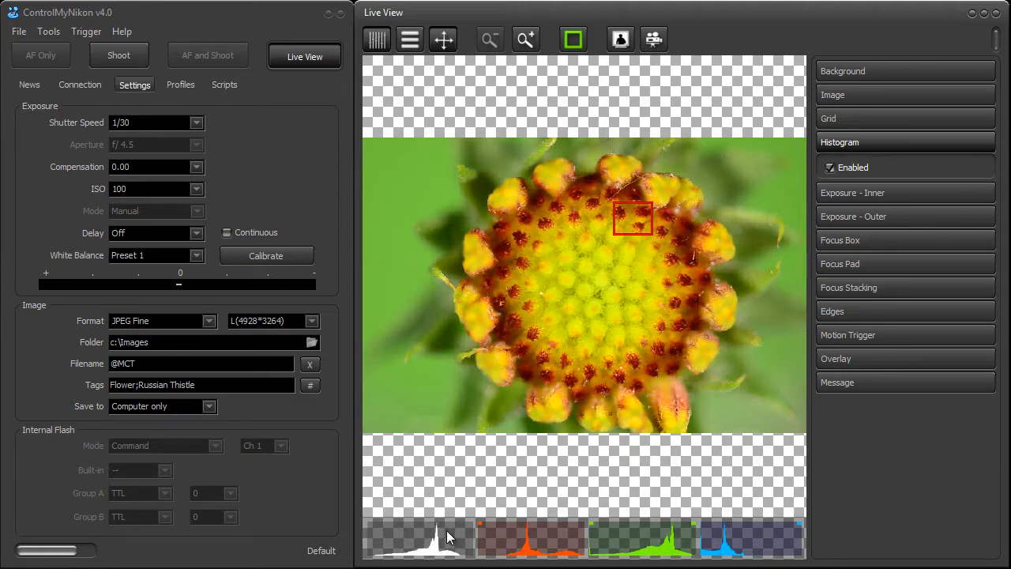
left_click(857, 167)
left_click(860, 148)
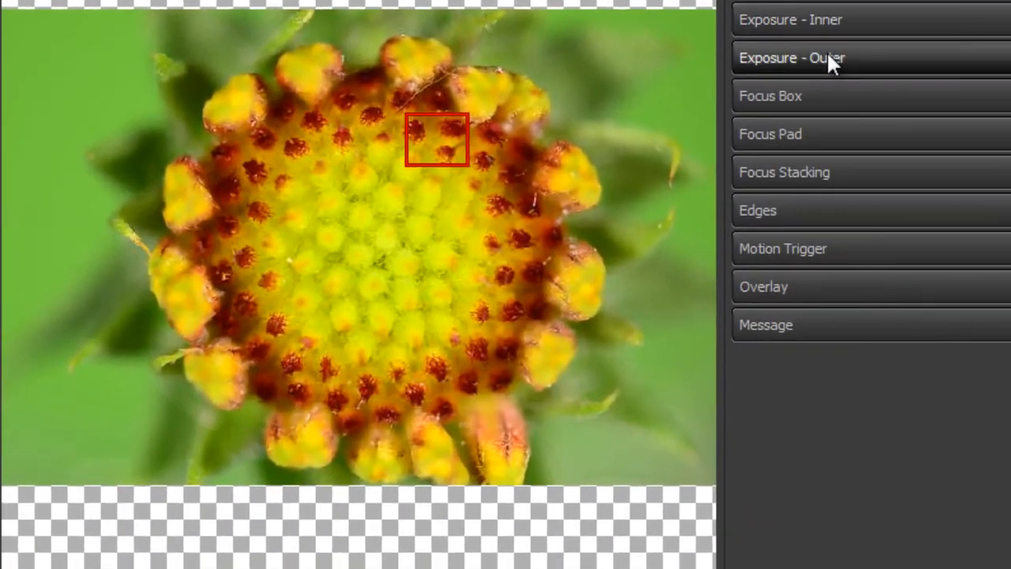
Enable the outer exposure overlay and set its highlight color to orange
left_click(827, 57)
left_click(805, 87)
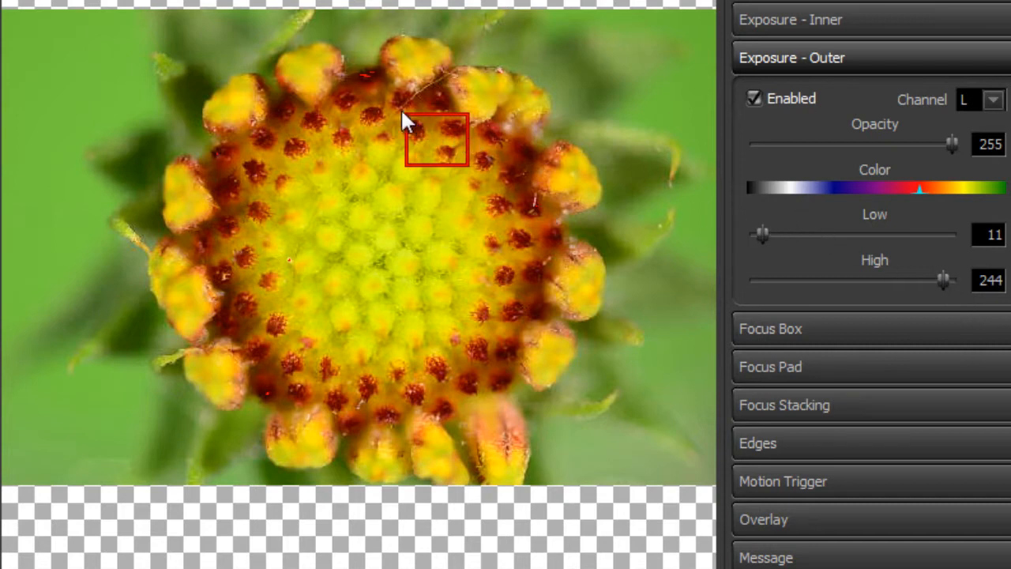
mouse_move(916, 189)
left_mouse_down()
mouse_move(977, 189)
mouse_move(779, 189)
mouse_move(843, 190)
mouse_move(788, 189)
mouse_move(798, 190)
left_mouse_up()
left_click_drag(800, 190, 826, 191)
left_click_drag(939, 190, 944, 191)
Set the outer exposure overlay's low limit to 10 and its high limit to 245, and collapse its settings
left_click_drag(760, 230, 752, 239)
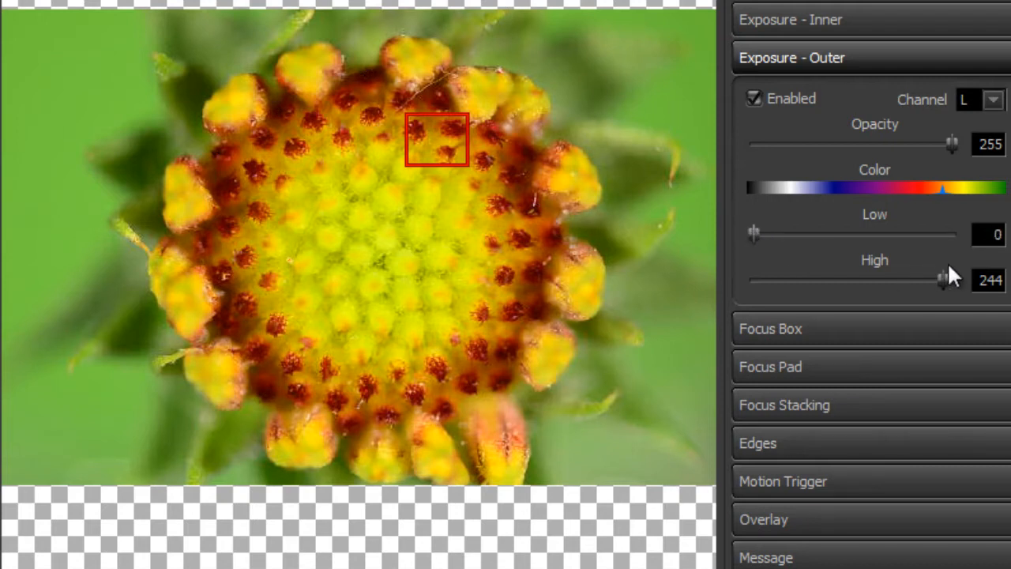
left_click_drag(943, 285, 962, 288)
left_click_drag(752, 228, 784, 241)
left_click_drag(956, 281, 940, 278)
left_click(765, 237)
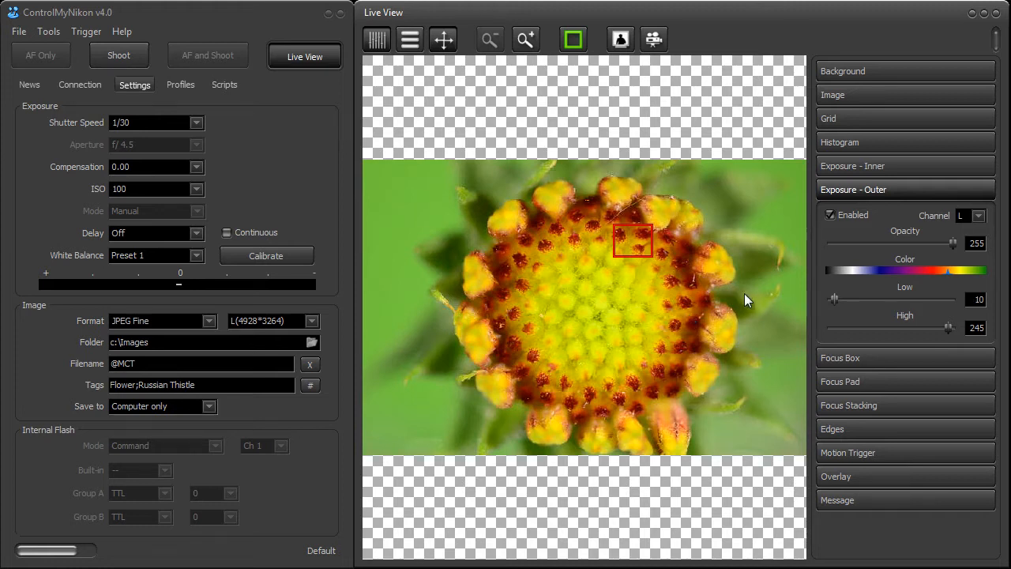
left_click(853, 186)
Set the inner exposure overlay's color to yellow-orange with the overlay on, and turn the overlay off again
left_click(855, 165)
left_click(829, 191)
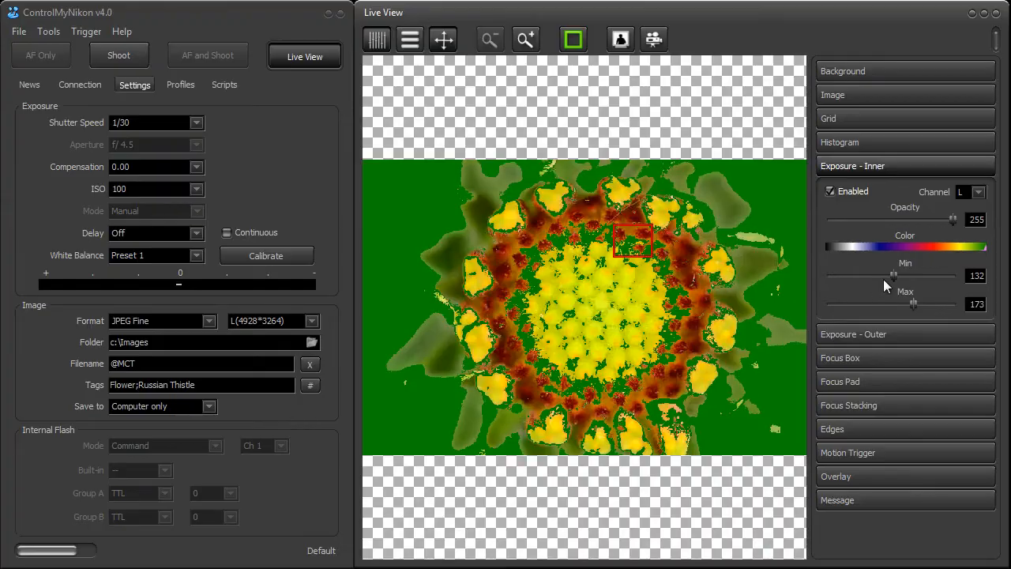
left_click(943, 248)
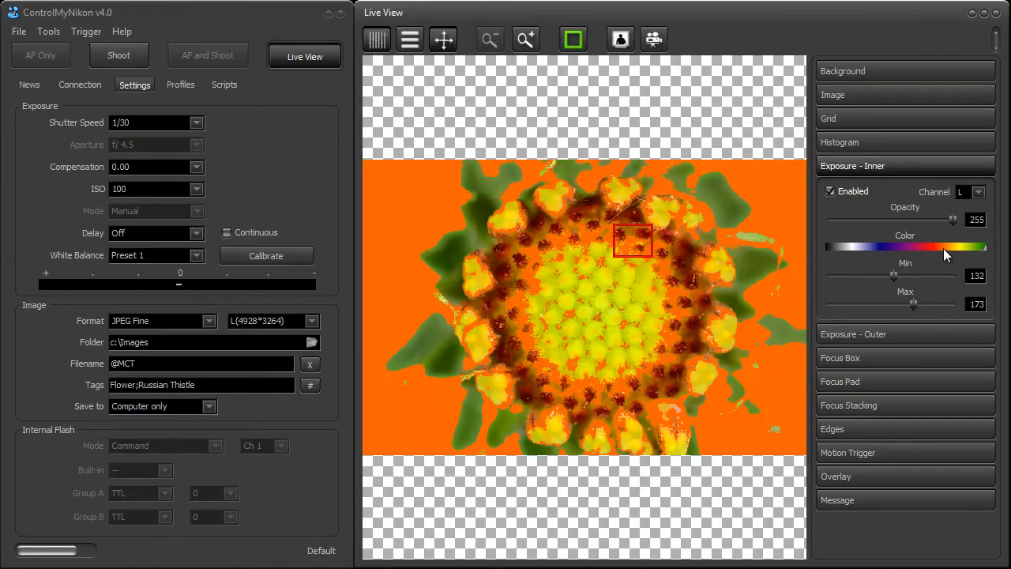
left_click(950, 247)
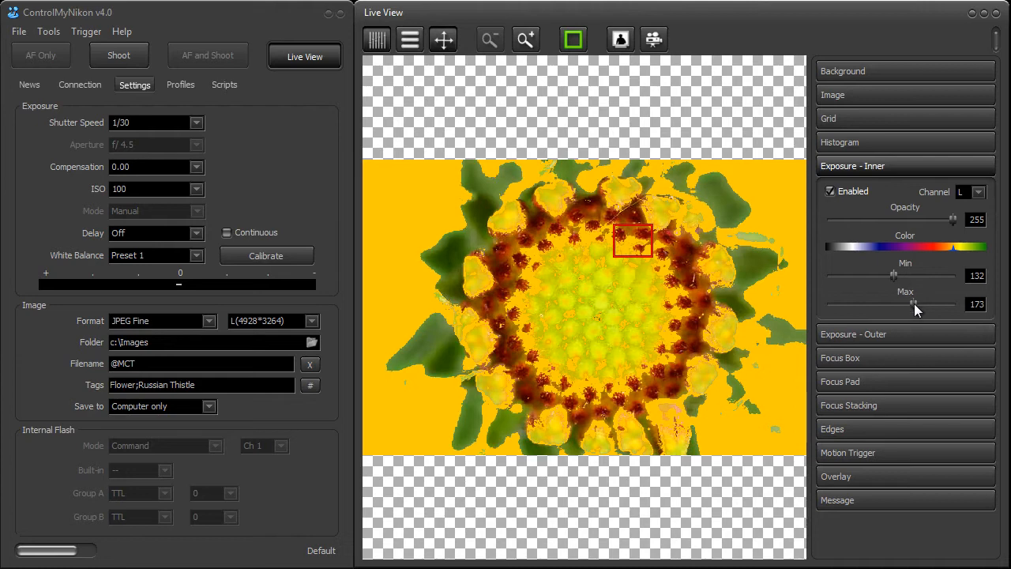
left_click(844, 190)
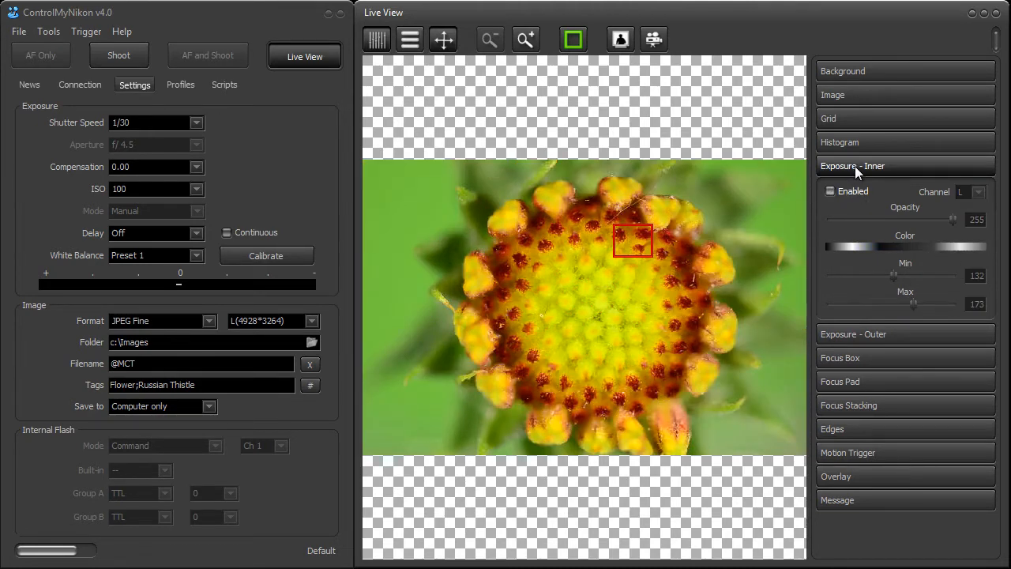
left_click(854, 166)
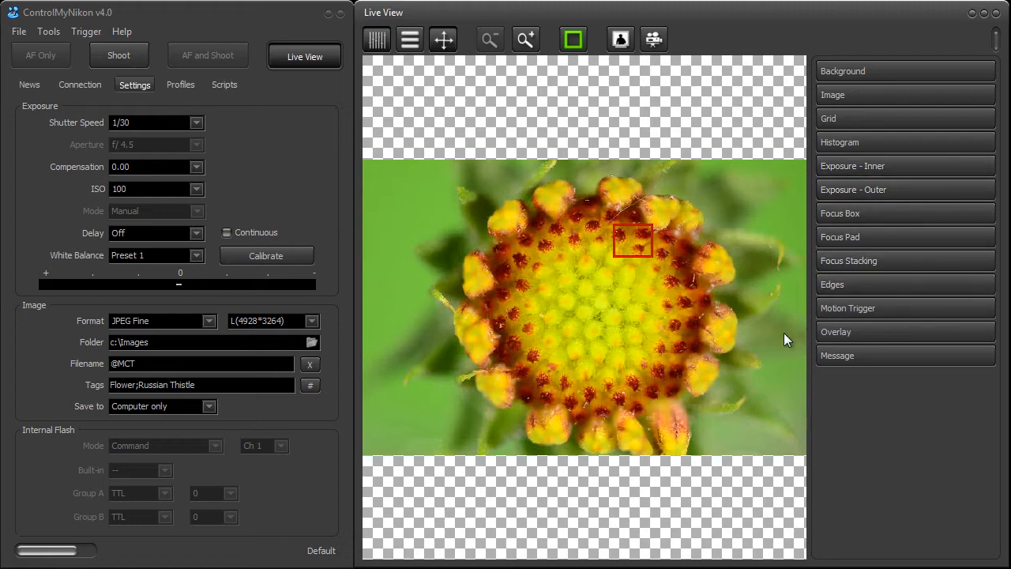
Enable the inner exposure overlay again and expand the outer exposure settings to use both overlays together
left_click(878, 172)
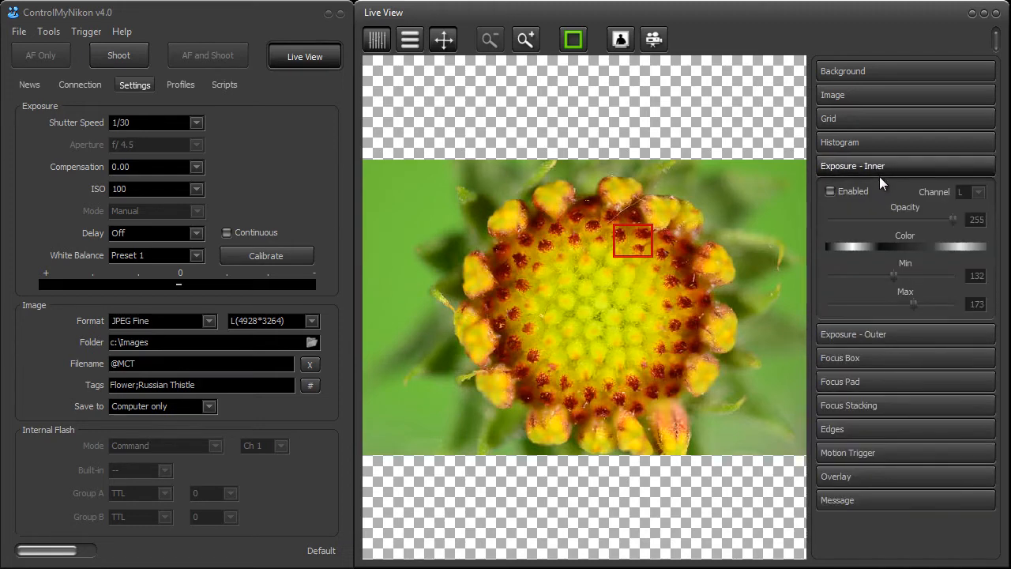
left_click(867, 191)
left_click(864, 334)
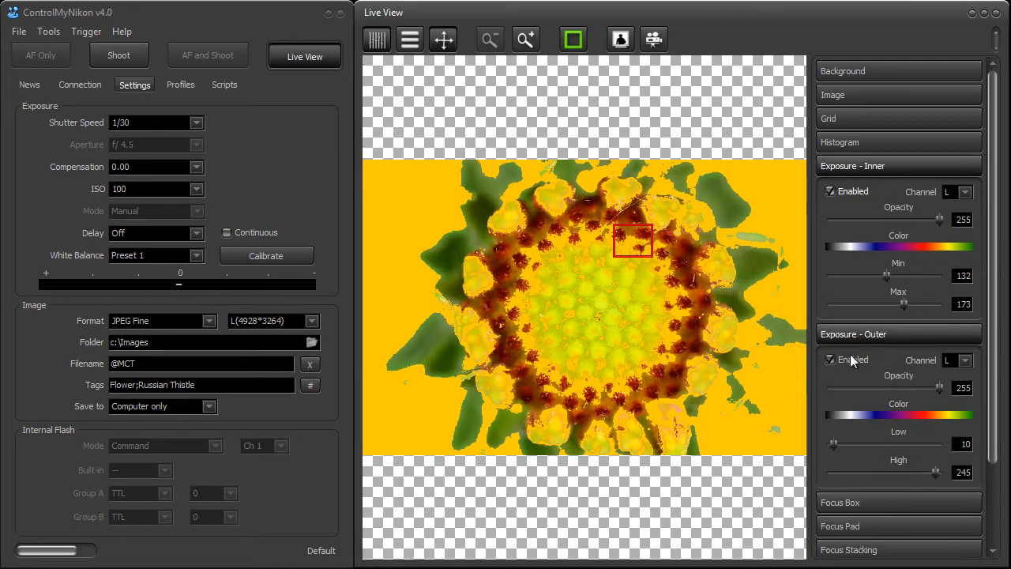
left_click(850, 360)
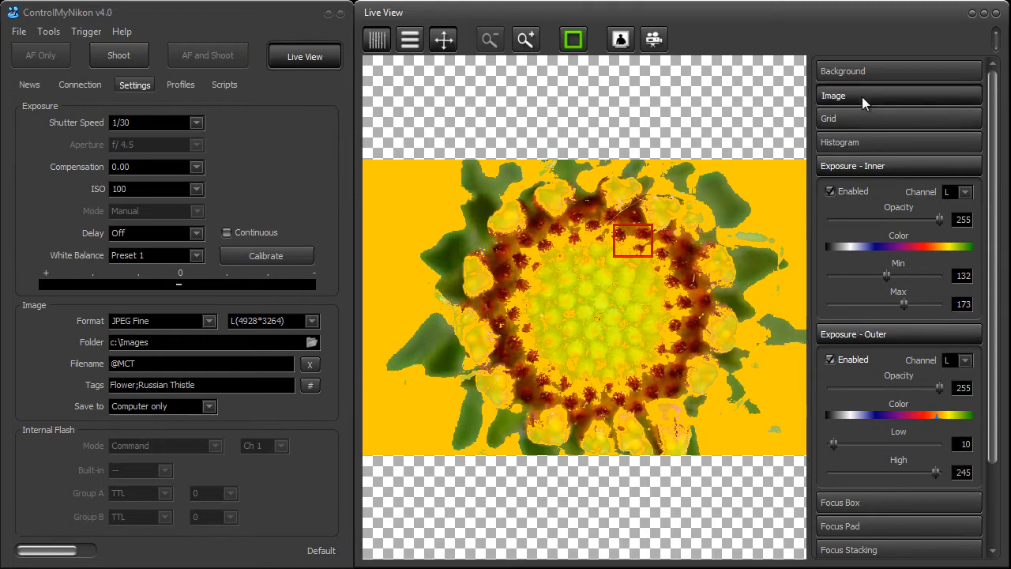
Preview the exposure overlay over a grayscale image and with the image hidden, and restore the color image
left_click(862, 96)
left_click(967, 120)
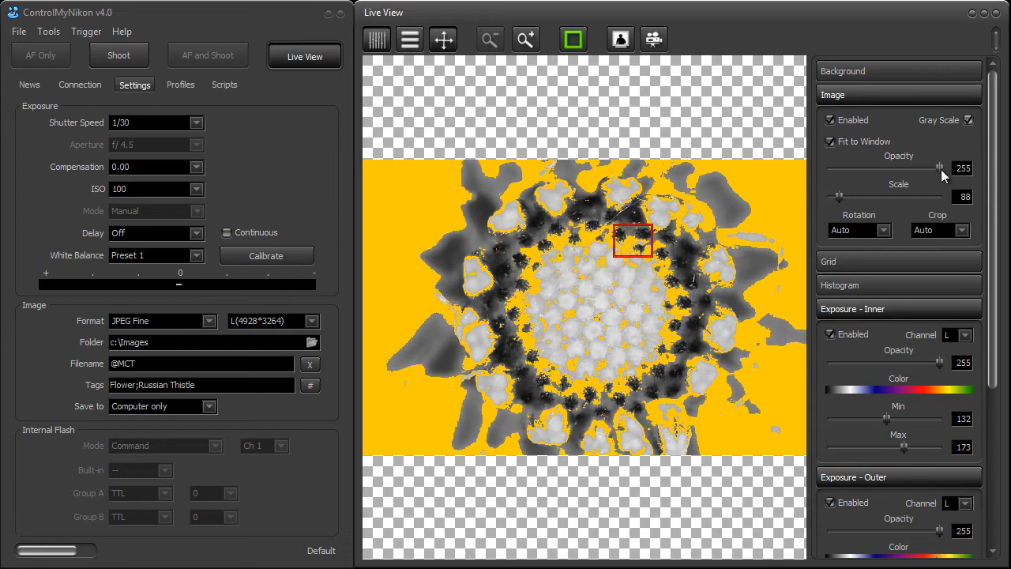
mouse_move(940, 169)
left_mouse_down()
mouse_move(889, 170)
mouse_move(940, 170)
left_mouse_up()
left_click(859, 123)
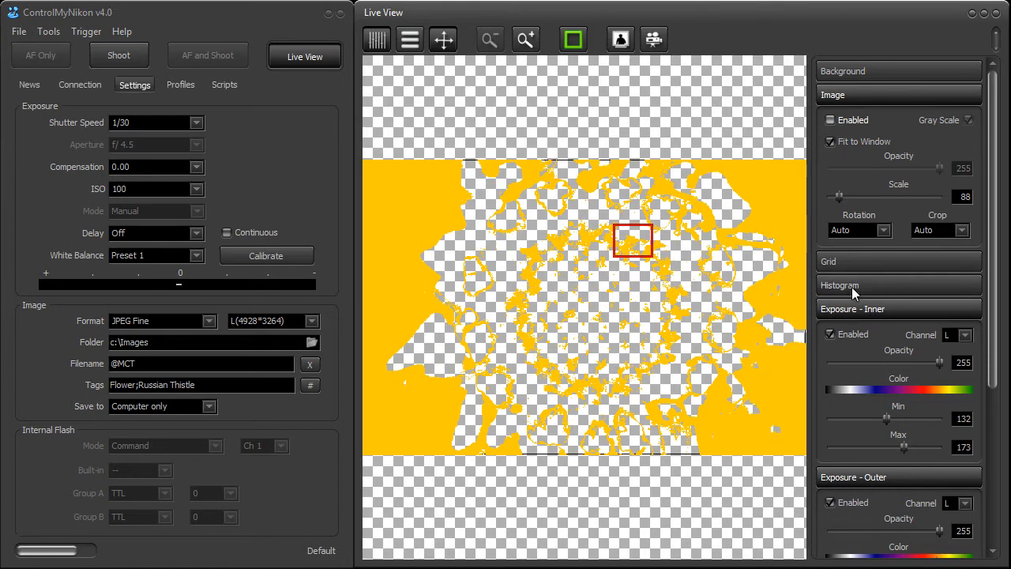
left_click(837, 120)
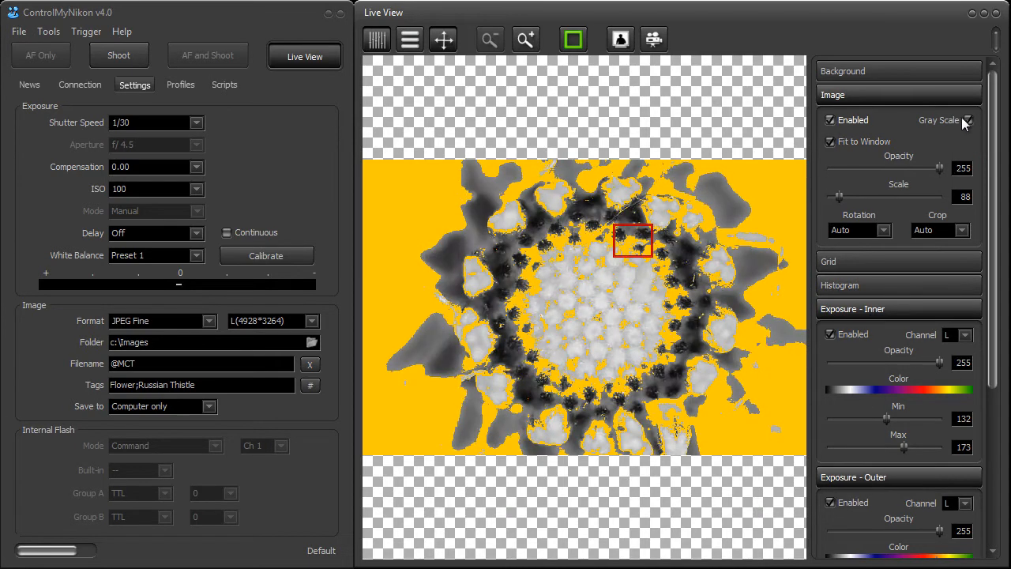
left_click(969, 120)
left_click(912, 100)
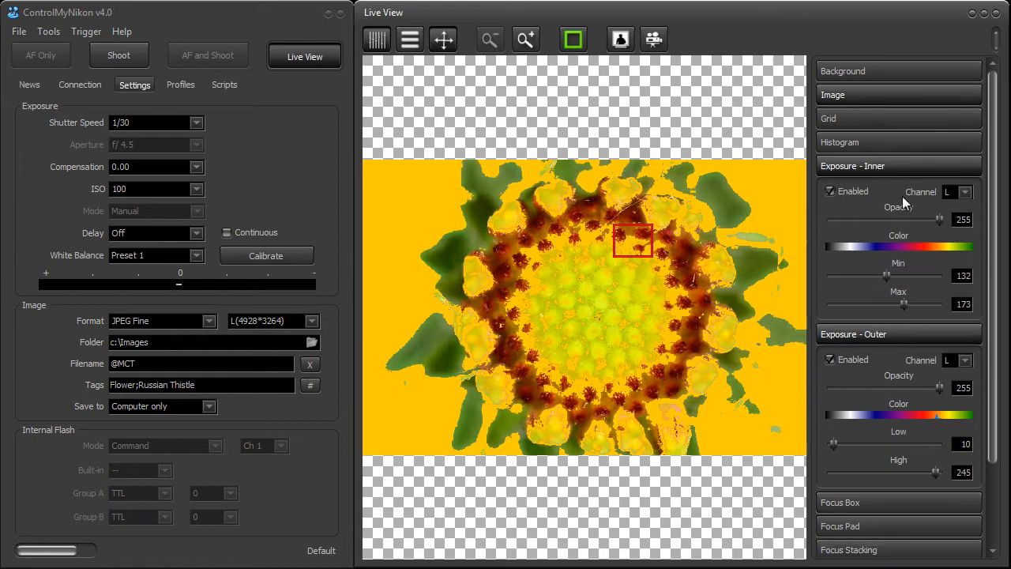
Disable the inner and outer exposure overlays and collapse both groups of settings
left_click(832, 191)
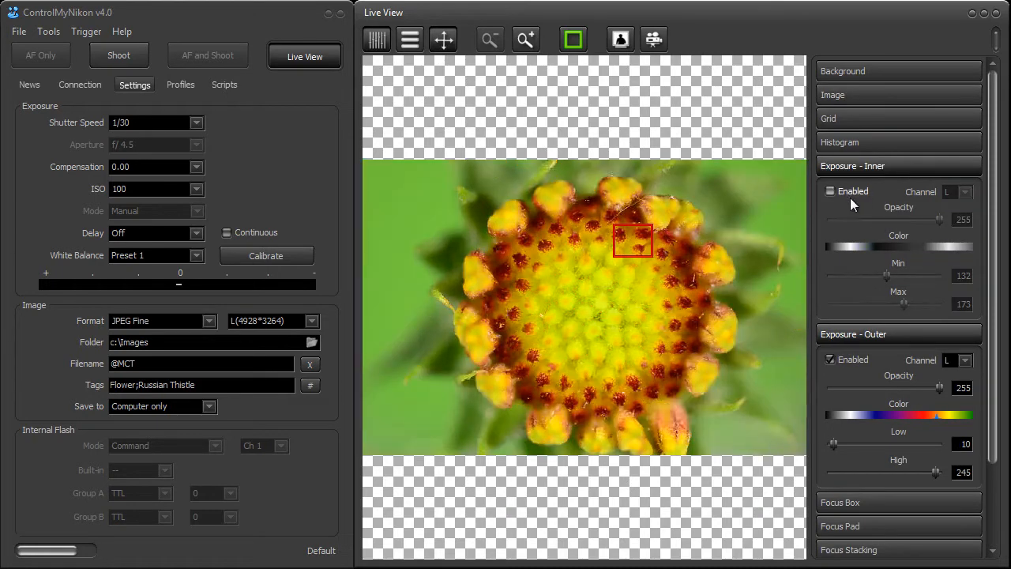
left_click(857, 167)
left_click(850, 214)
left_click(851, 196)
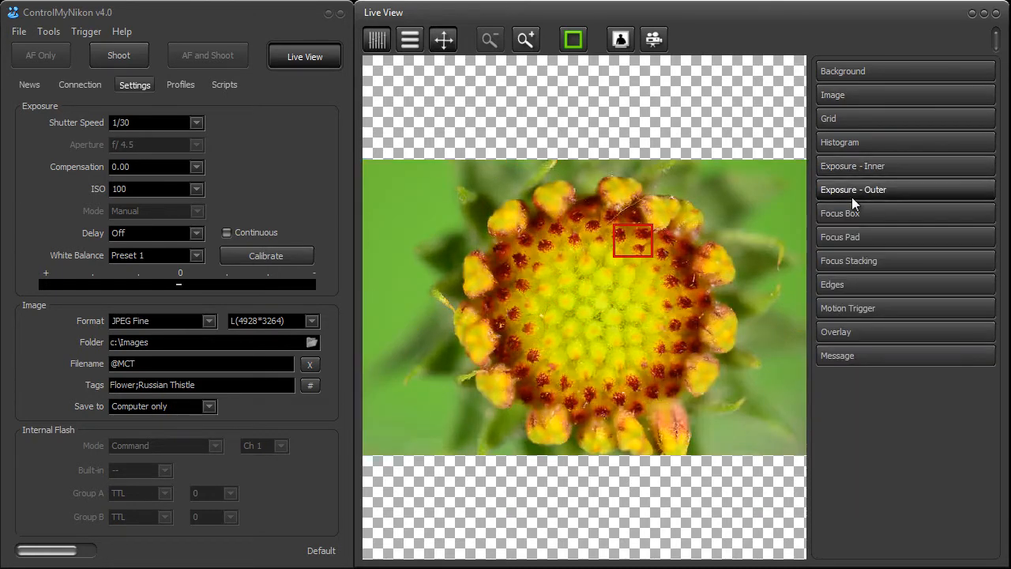
Autofocus at the current focus box, on the flower's left rim, and on the center of the flower
left_click(574, 41)
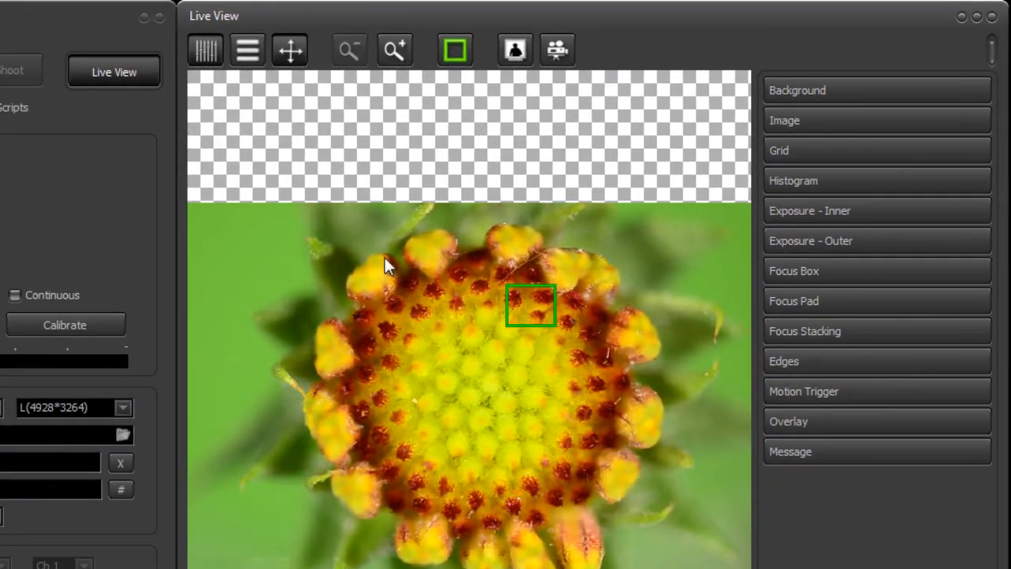
left_click(381, 351)
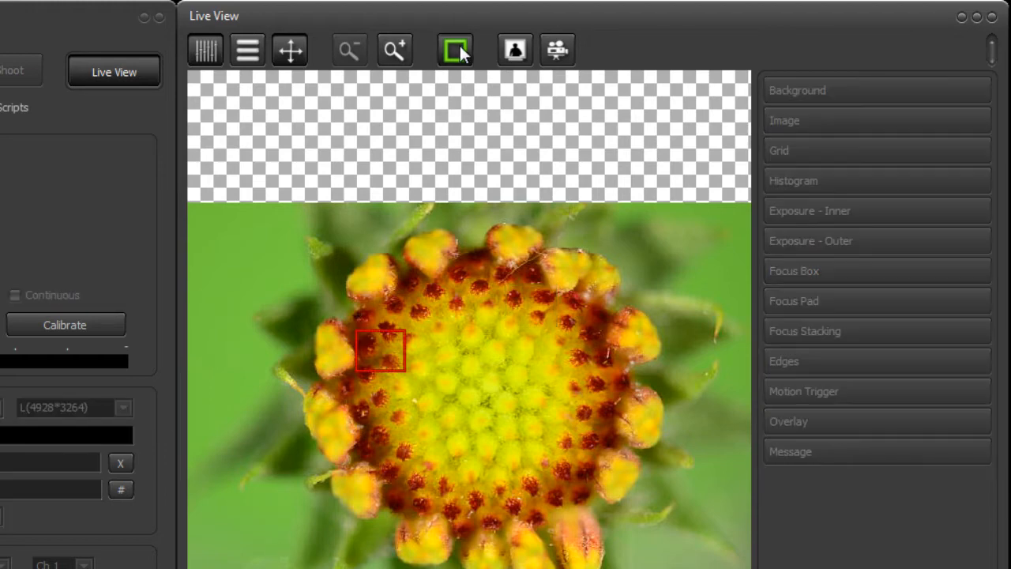
left_click(458, 47)
left_click(492, 402)
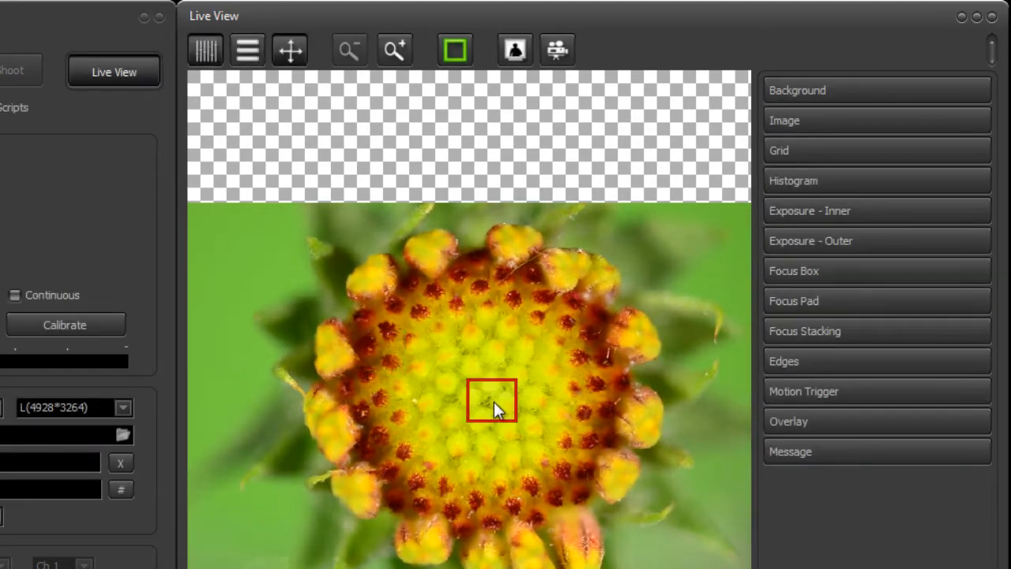
left_click(454, 47)
Autofocus on the blurred background right of the flower, and on the lower-left rim of the flower's center
left_click(719, 446)
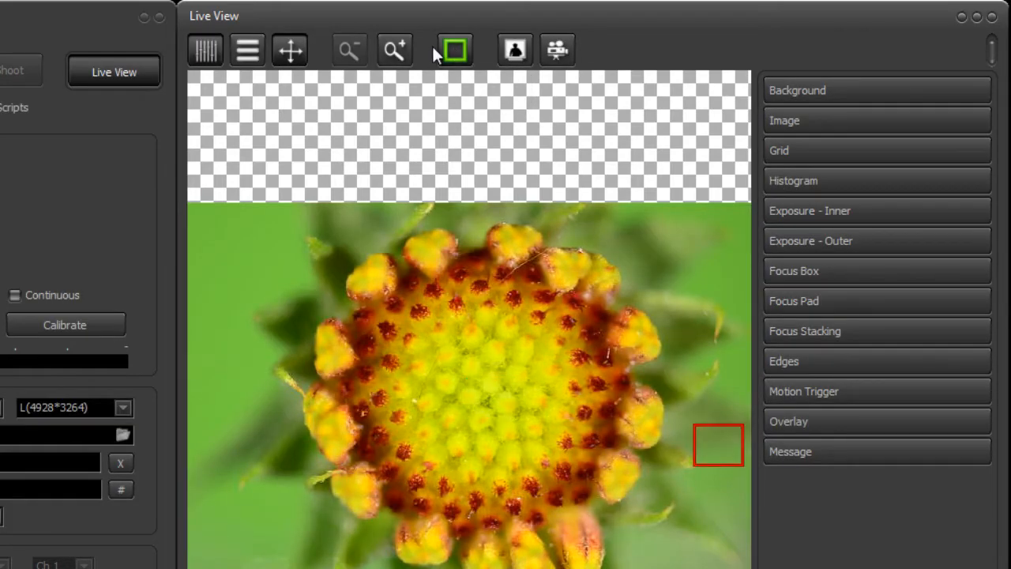
left_click(457, 56)
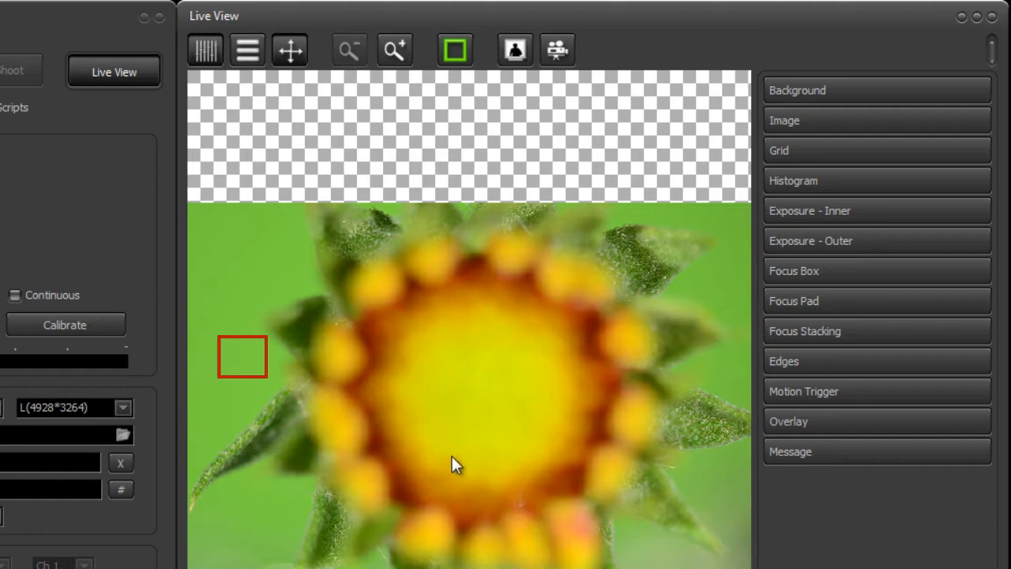
left_click(387, 456)
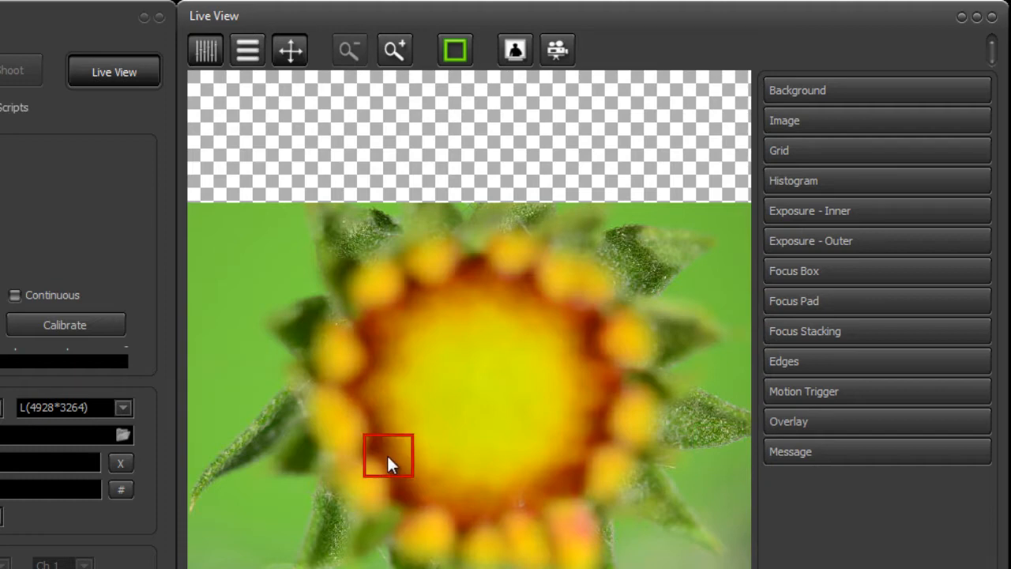
left_click(455, 54)
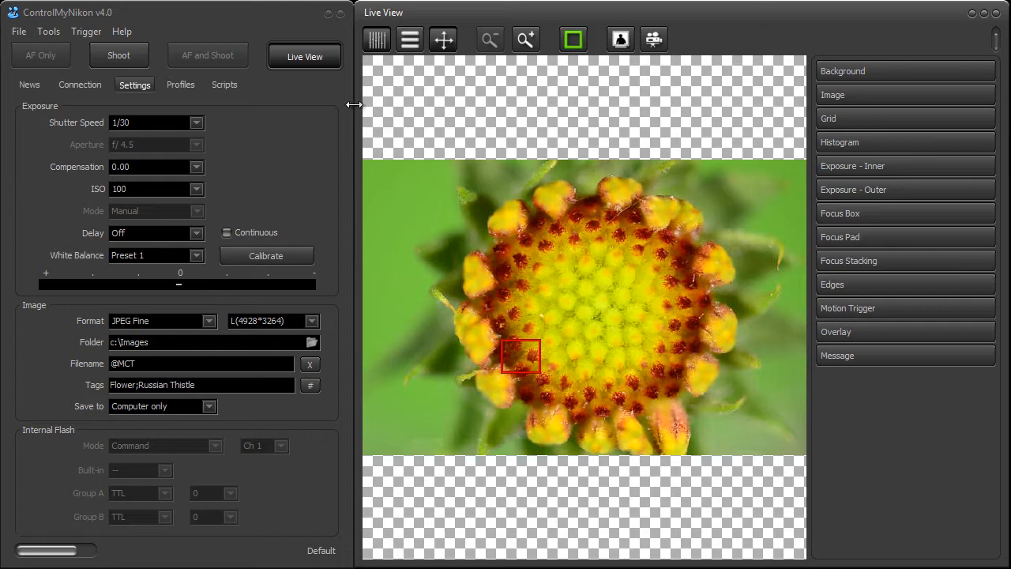
Widen the Live View window across the screen and enable the focus pad
left_click_drag(350, 102, 3, 106)
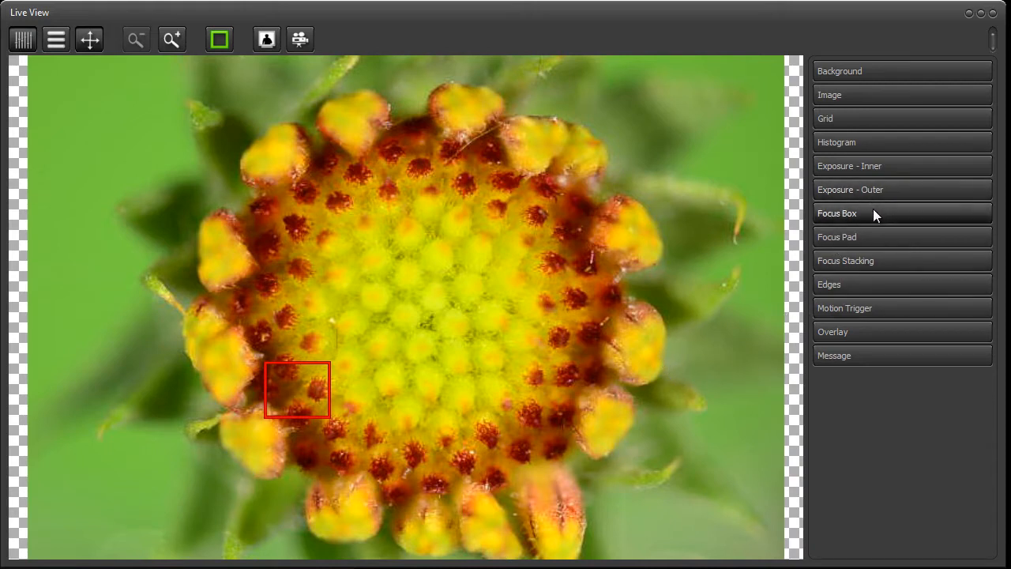
left_click(870, 236)
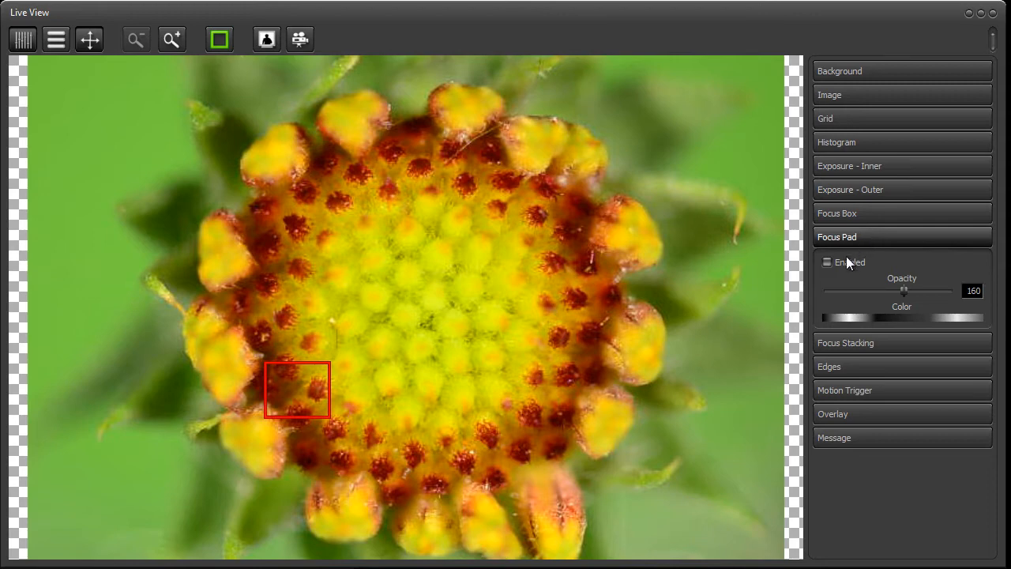
left_click(827, 262)
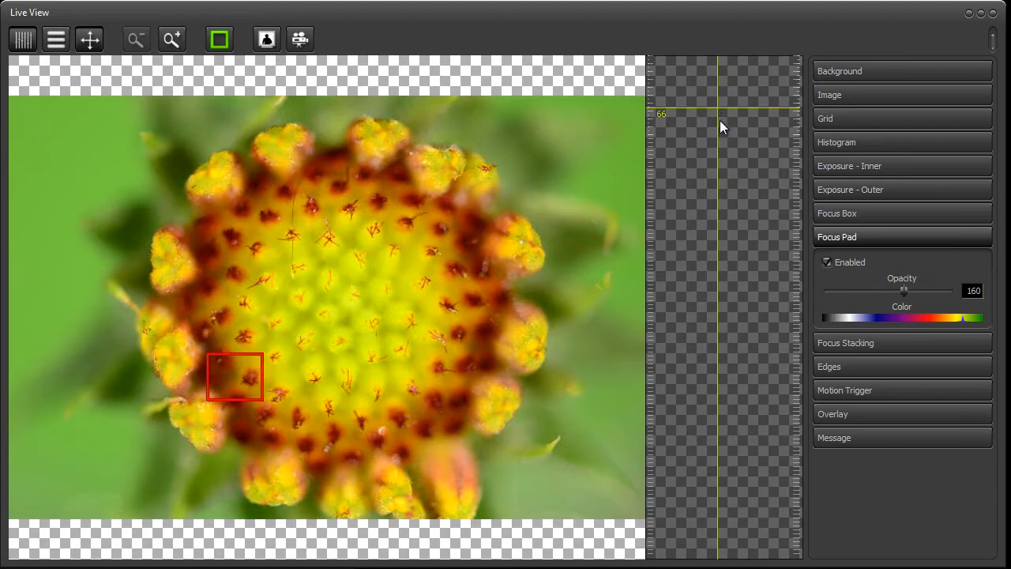
Shift the lens focus with coarse moves on the focus pad and collapse its settings
left_click_drag(725, 126, 714, 126)
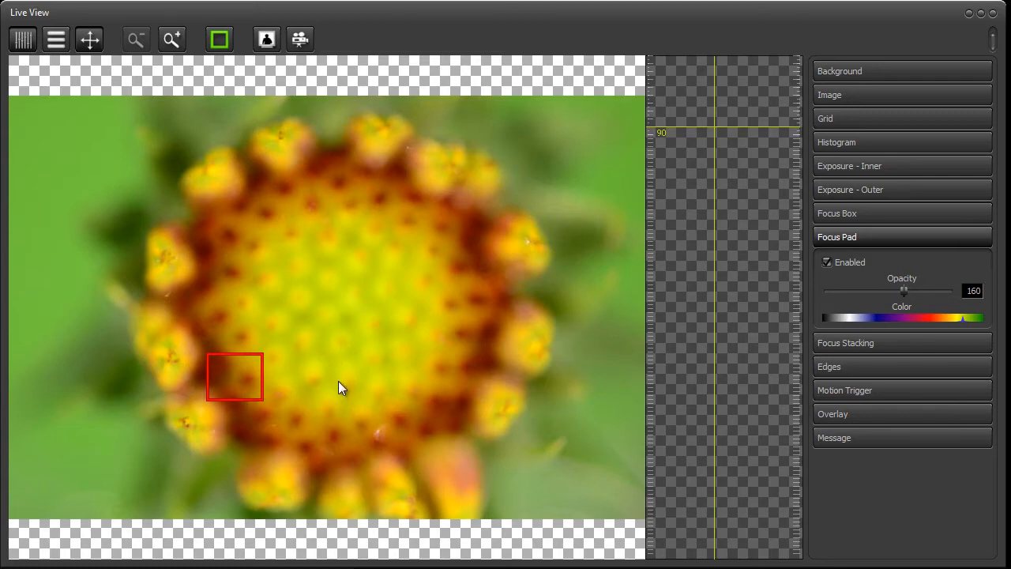
left_click(704, 126)
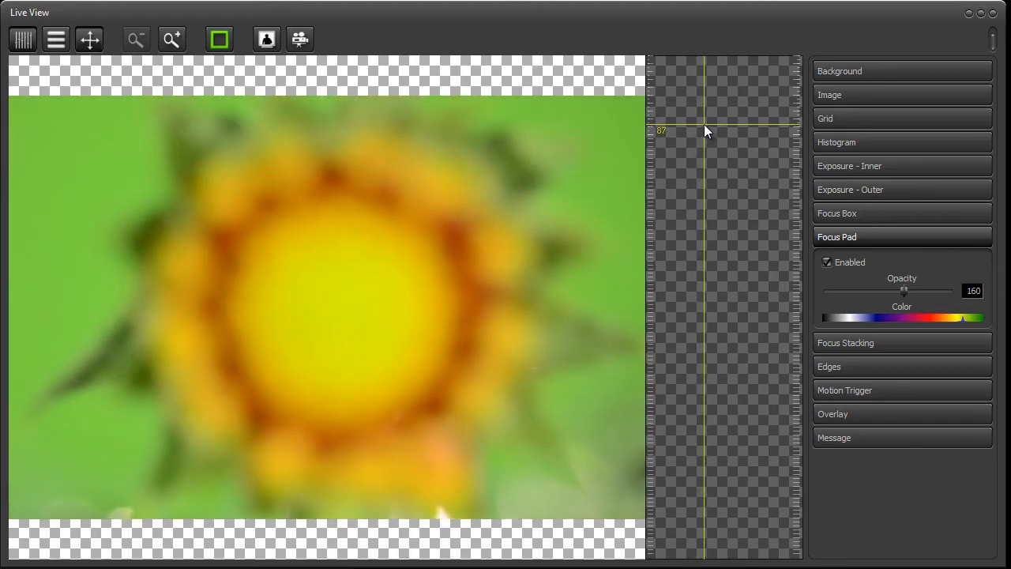
left_click(849, 238)
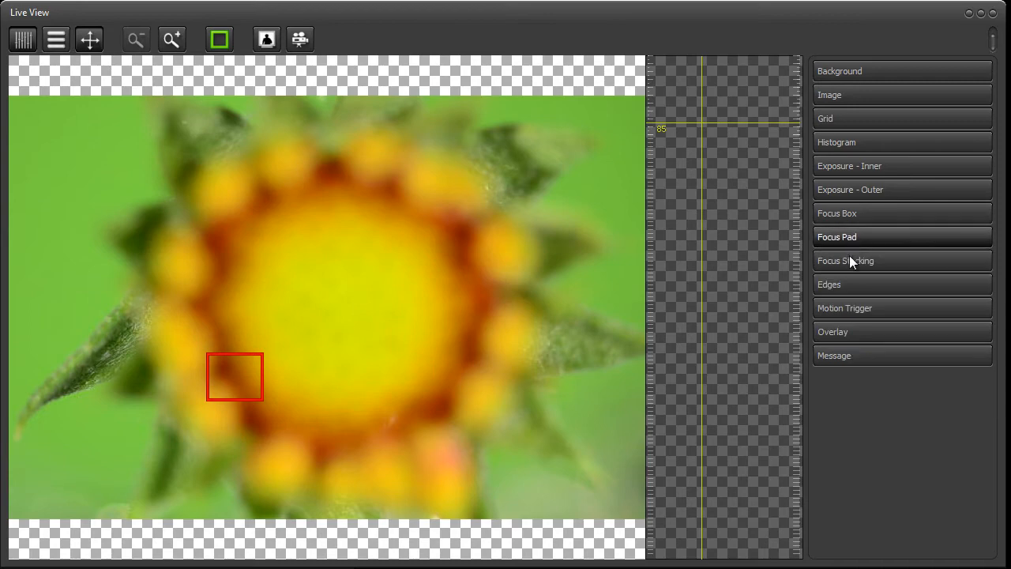
Expand the focus stacking settings and go through the step, slices and delay parameters
left_click(850, 260)
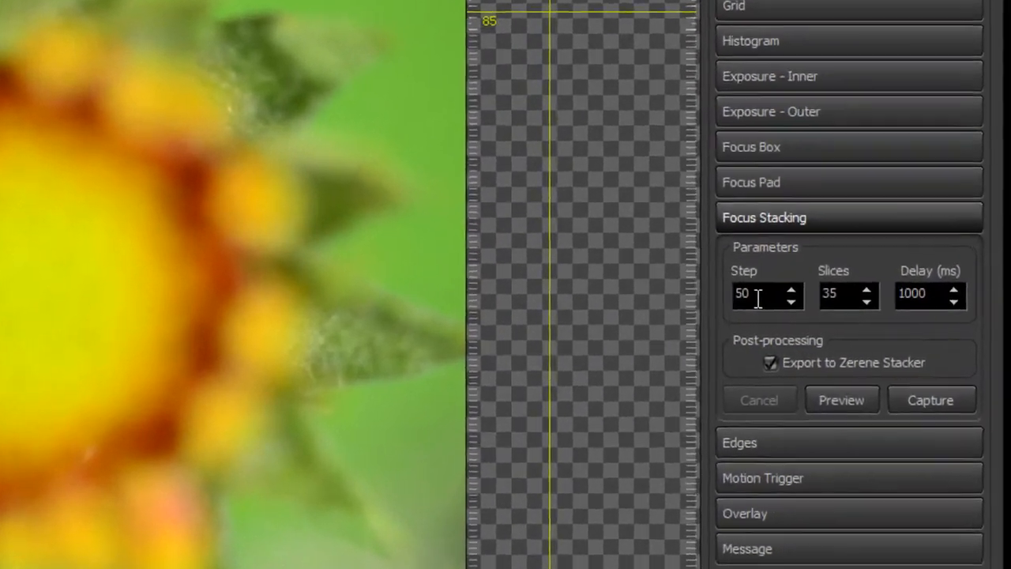
double_click(800, 305)
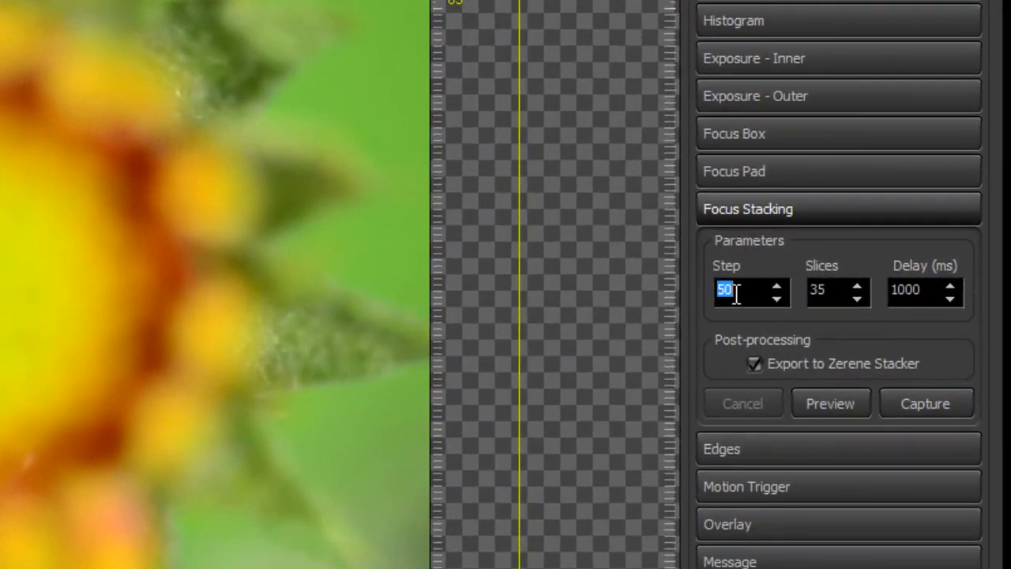
double_click(831, 293)
double_click(908, 294)
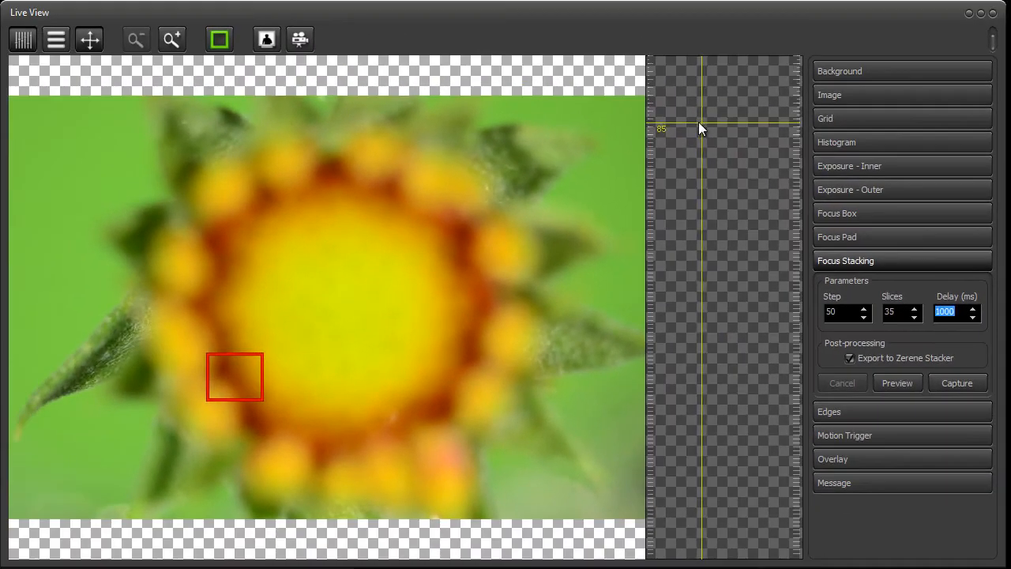
Nudge the lens focus back and forth in small increments with the focus pad
left_click(699, 123)
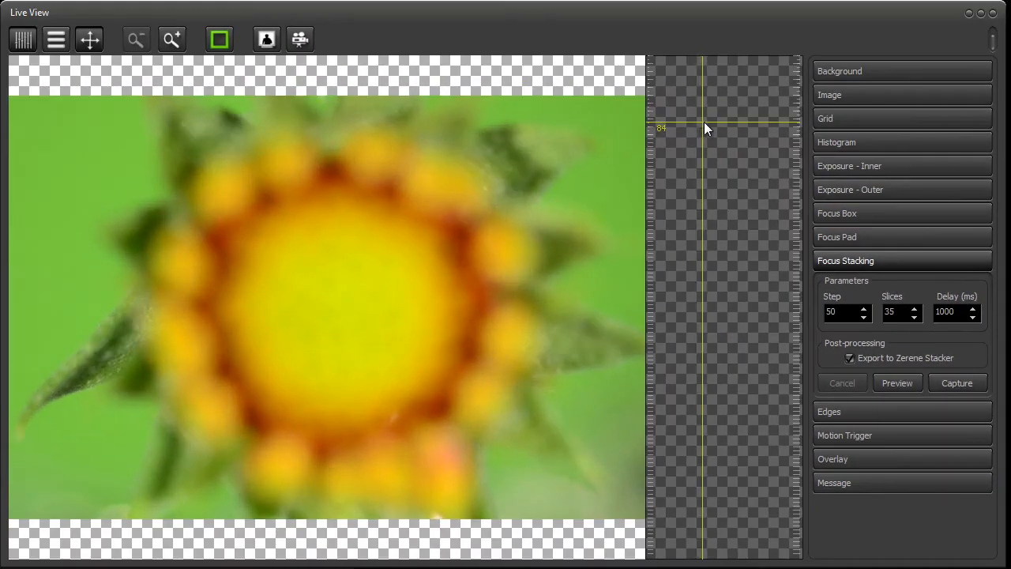
left_click(703, 121)
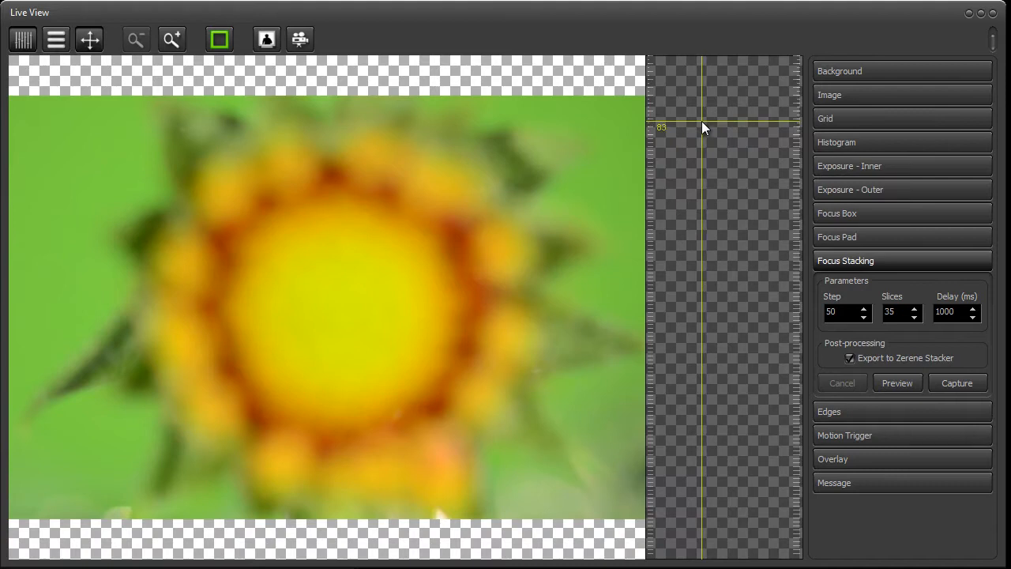
left_click(701, 120)
left_click(700, 121)
left_click(700, 121)
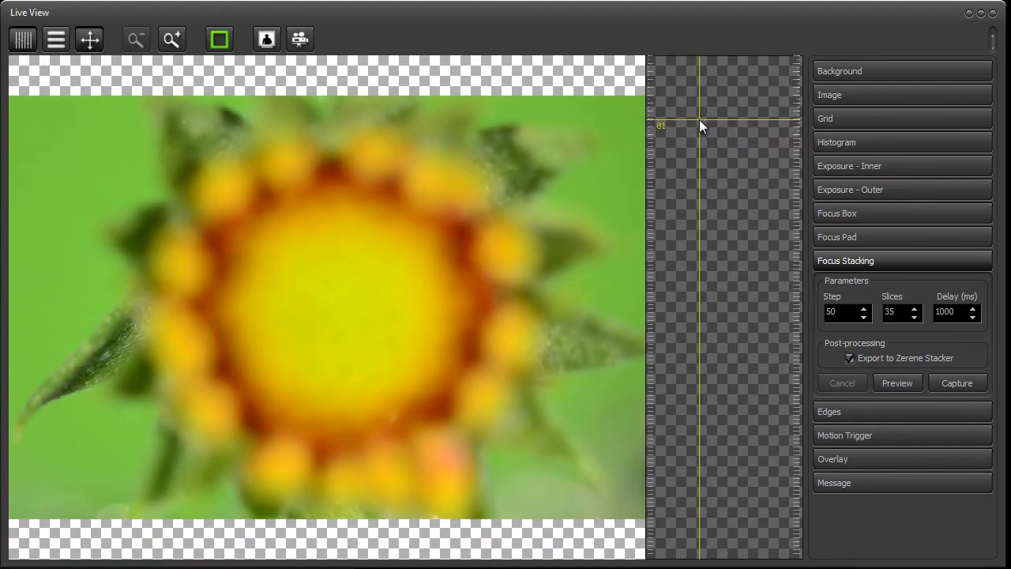
left_click(699, 120)
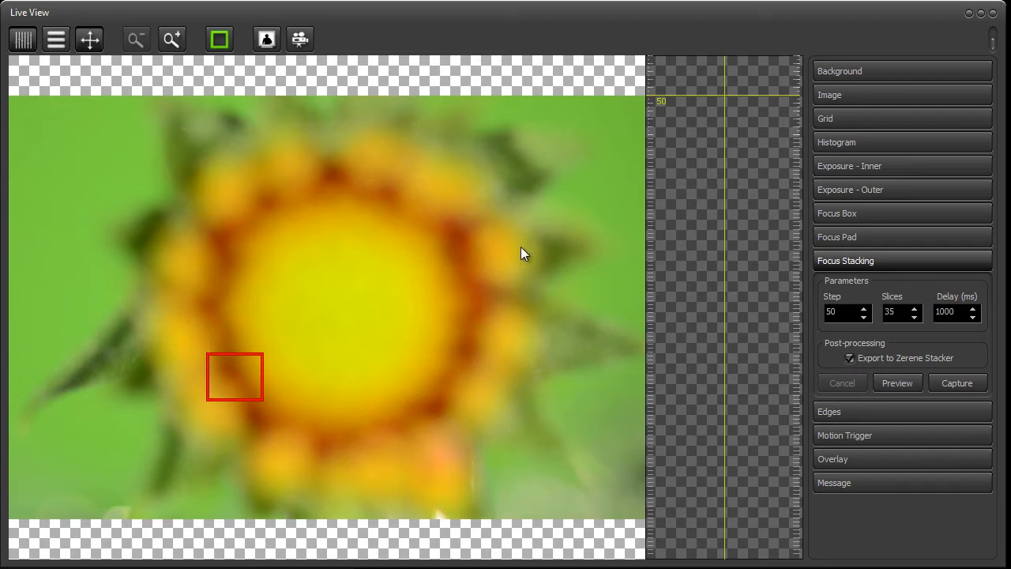
Review the step size and number of slices for the focus stack
double_click(840, 311)
double_click(893, 311)
left_click(899, 313)
left_click(891, 315)
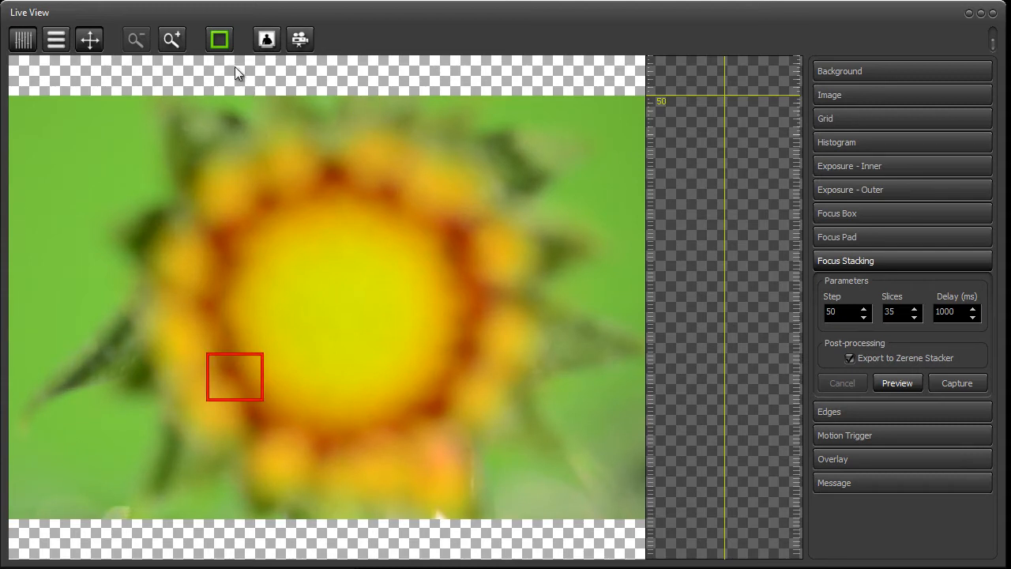
Autofocus, move the focus box between the two florets on the flower's left rim, and magnify that spot fully
left_click(215, 39)
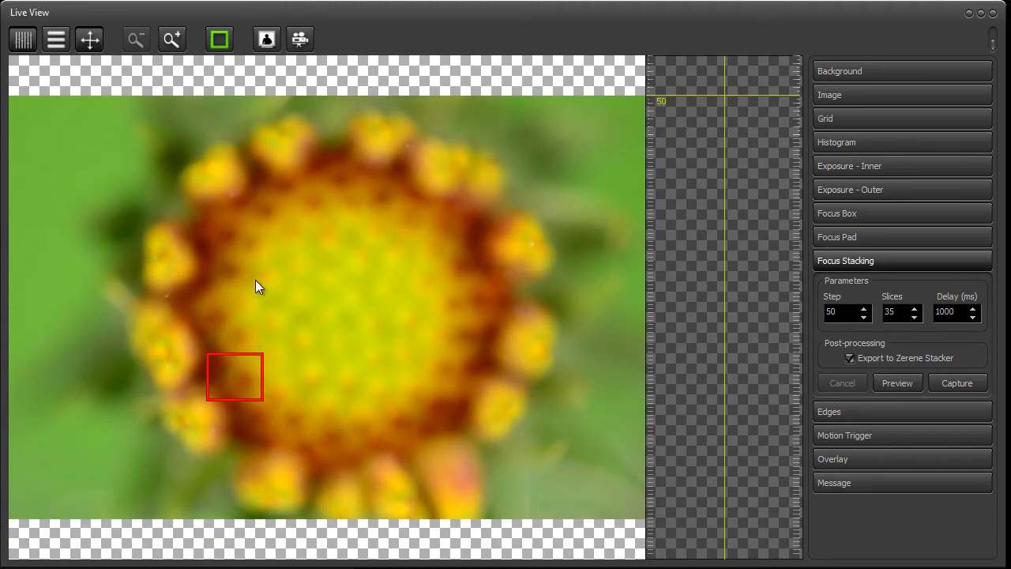
left_click(169, 294)
left_click(172, 39)
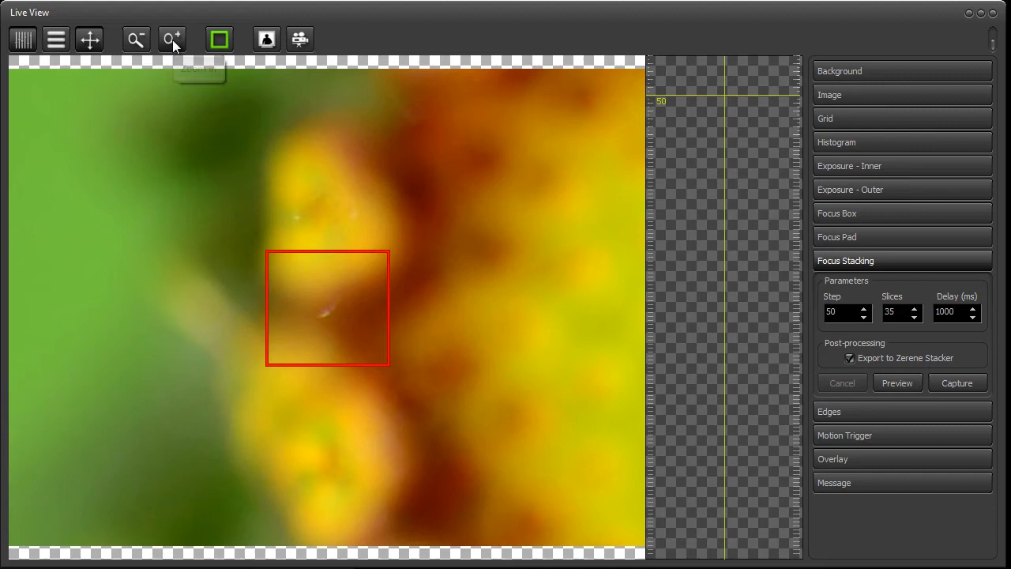
left_click(172, 39)
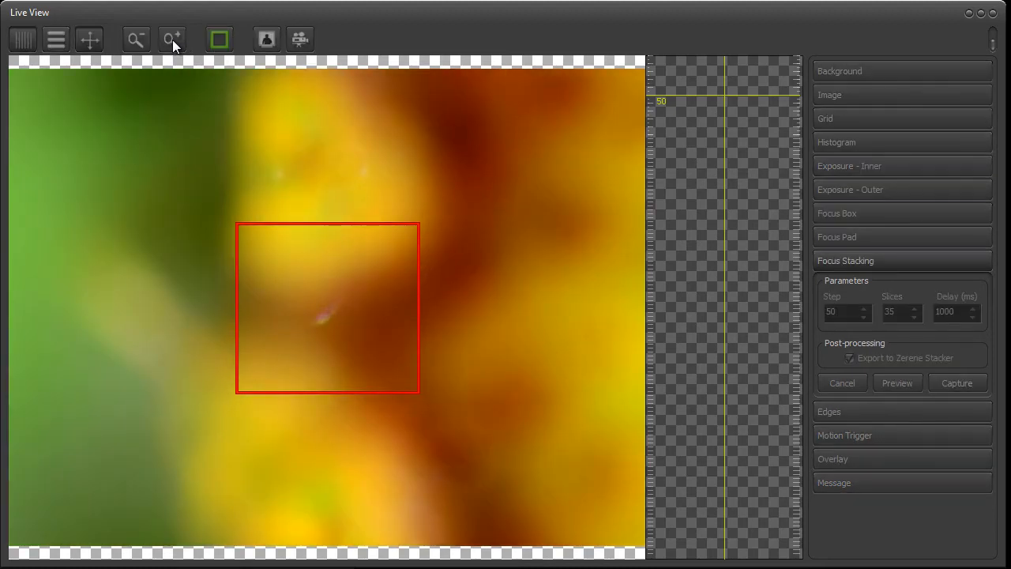
left_click(173, 39)
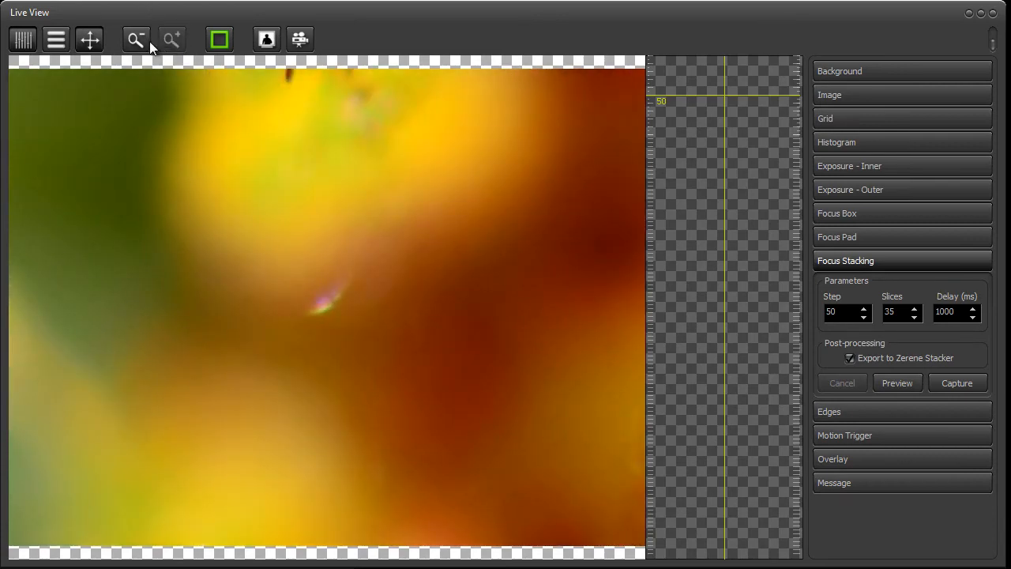
Zoom Live View back out to the whole flower
left_click(146, 41)
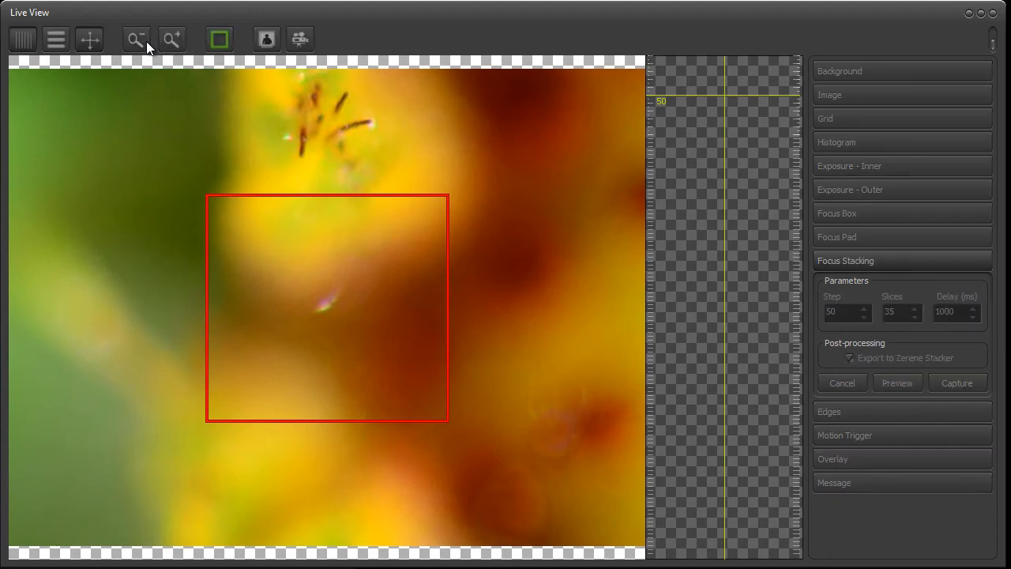
left_click(147, 41)
left_click(146, 41)
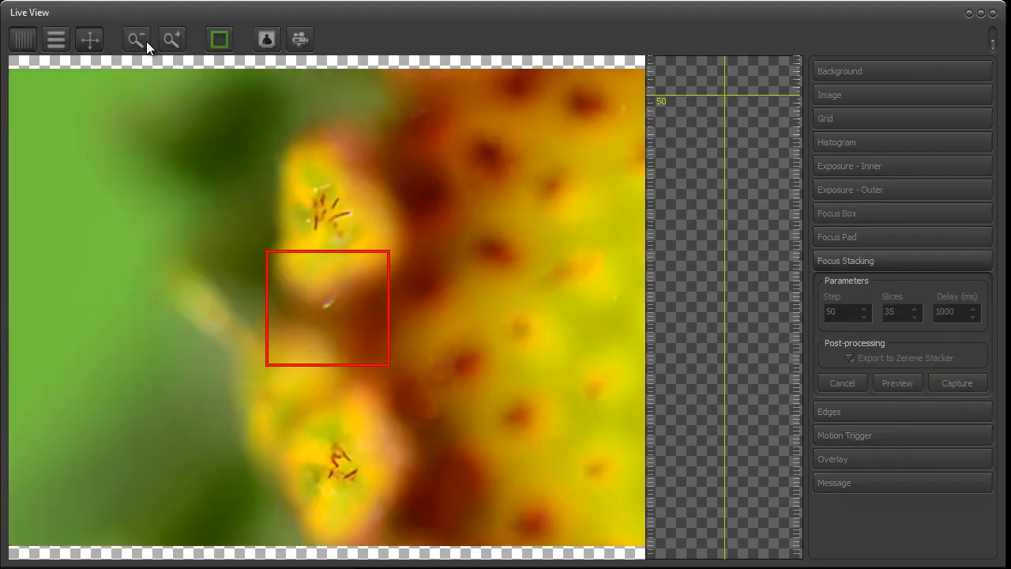
left_click(146, 41)
left_click(146, 41)
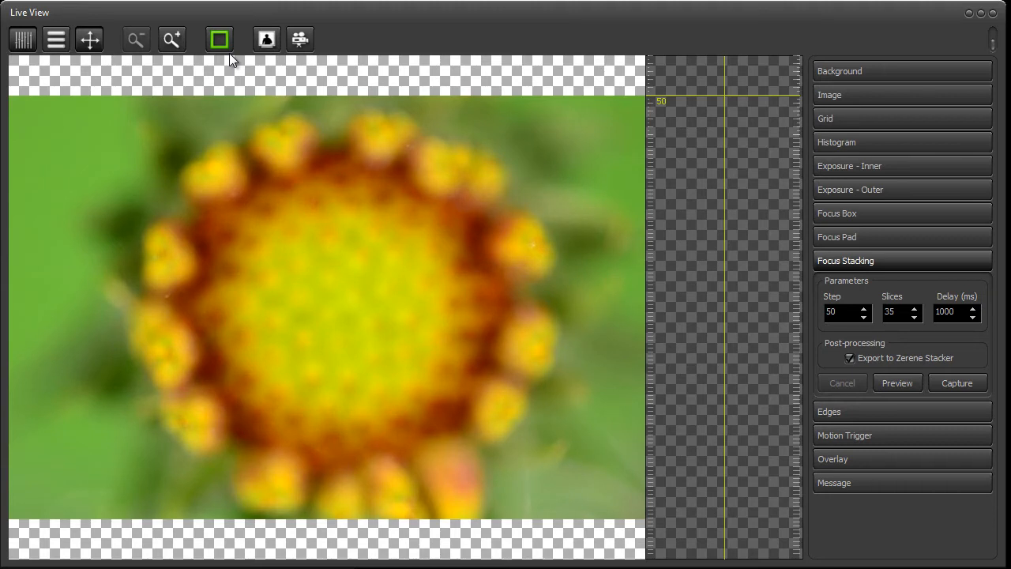
Check the slices and step values, preview the focus stack, and adjust the lens focus on the focus pad
double_click(901, 311)
double_click(849, 309)
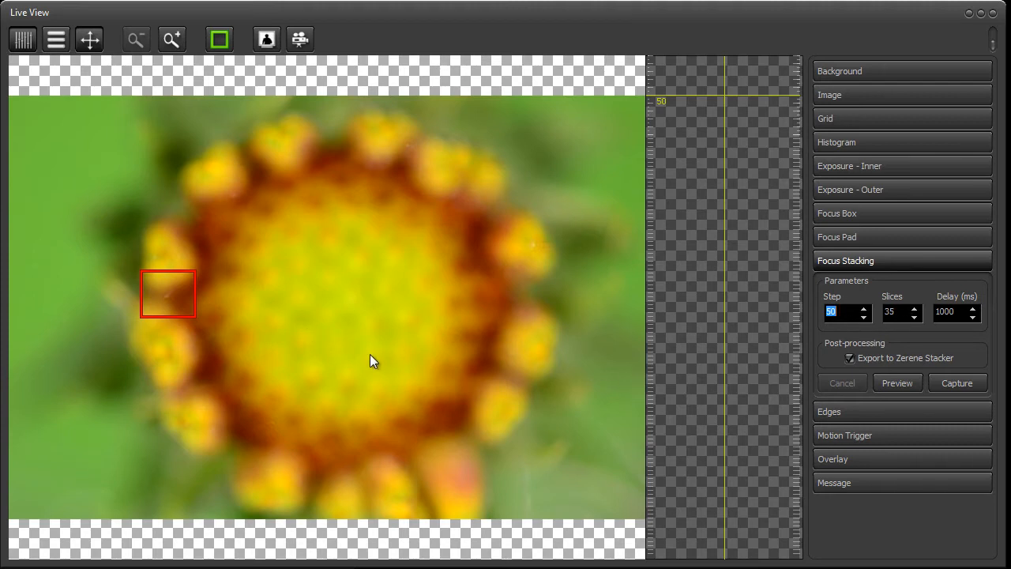
left_click(893, 384)
left_click(730, 90)
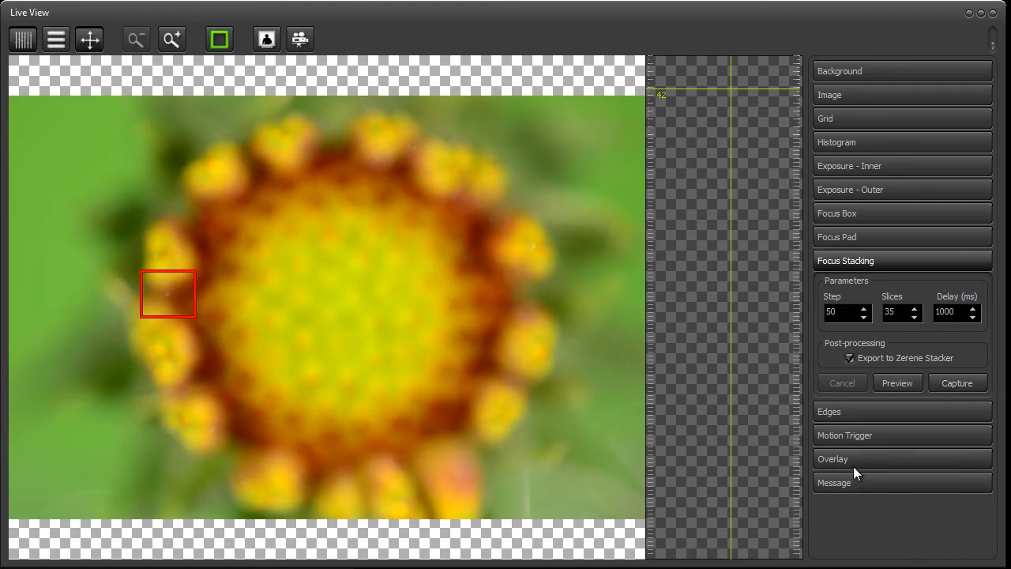
Disable the focus pad and start capturing the focus stack with step 50, 35 slices and a 1000 ms delay
left_click(868, 237)
left_click(853, 262)
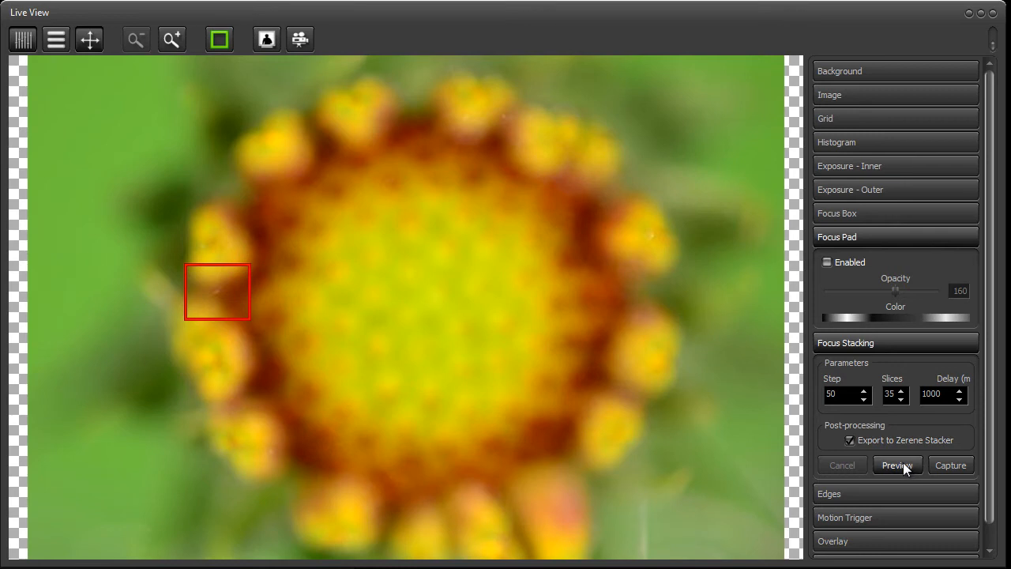
left_click(948, 465)
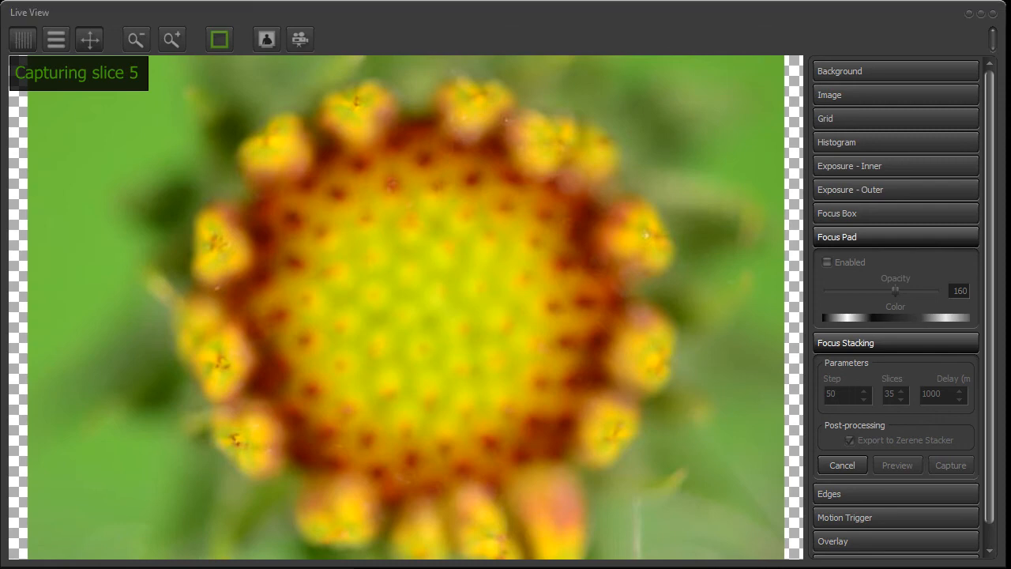
Bring the Image Browser beside Live View, look through the captured slices, and preview 000012.jpg
left_click_drag(1010, 229, 757, 28)
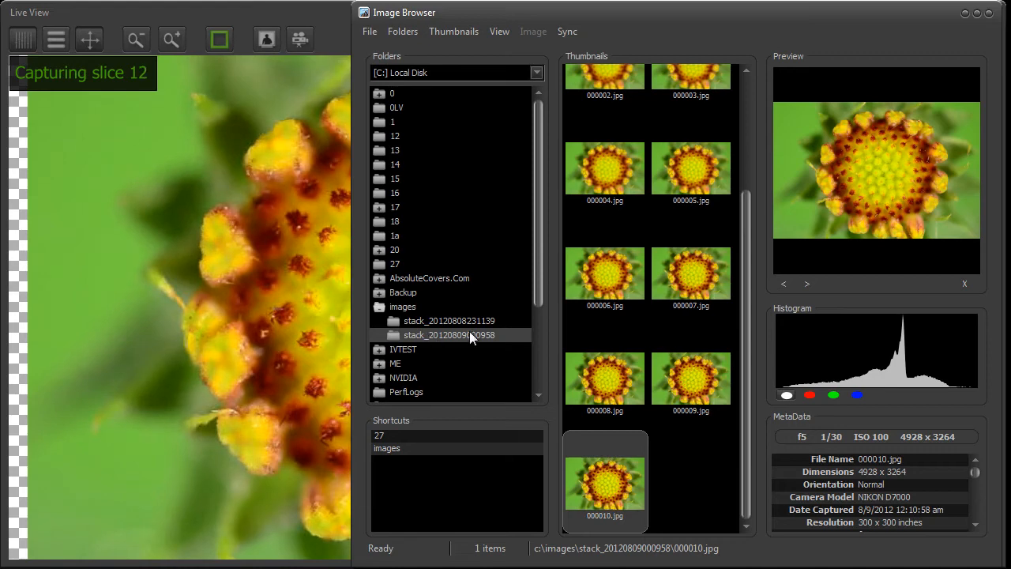
left_click_drag(743, 283, 750, 168)
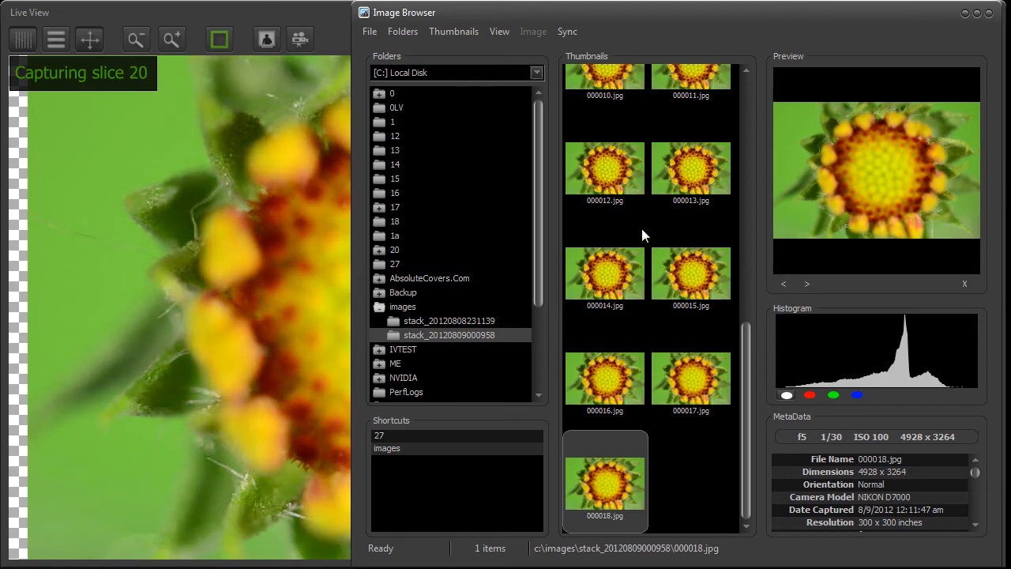
left_click(617, 174)
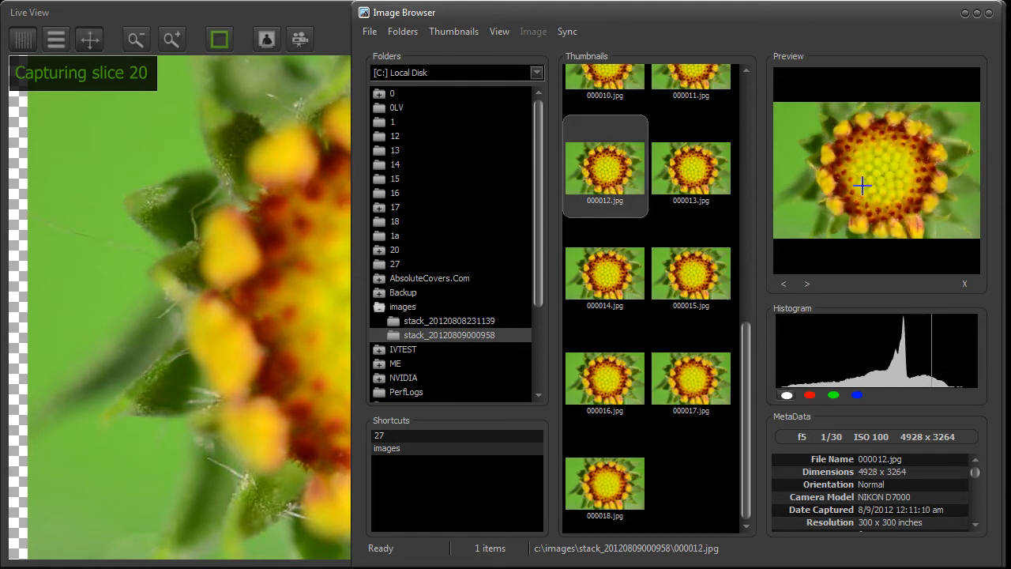
Preview the newly captured slices in the Image Browser while the focus stack is being captured
left_click(639, 443)
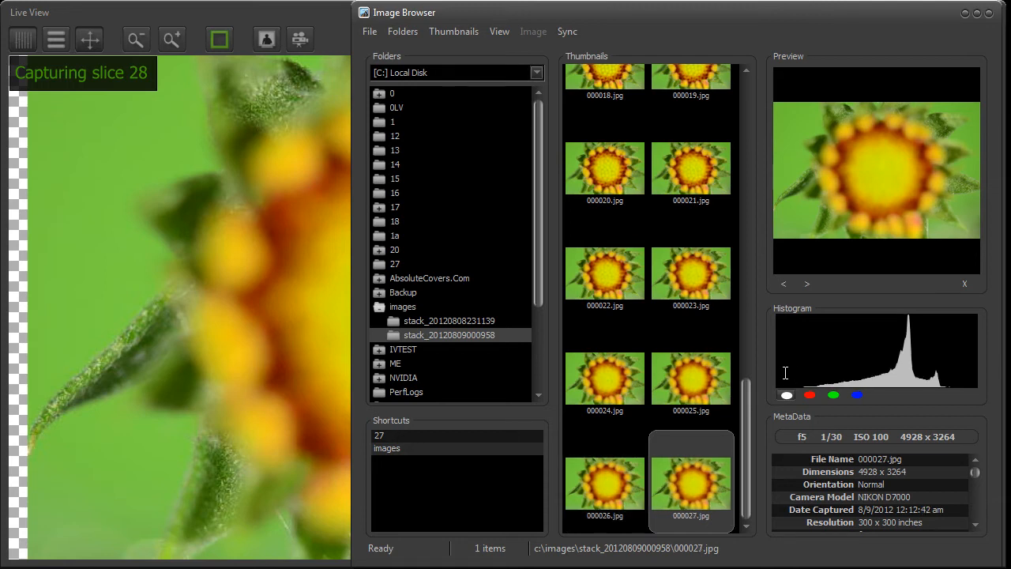
left_click(625, 477)
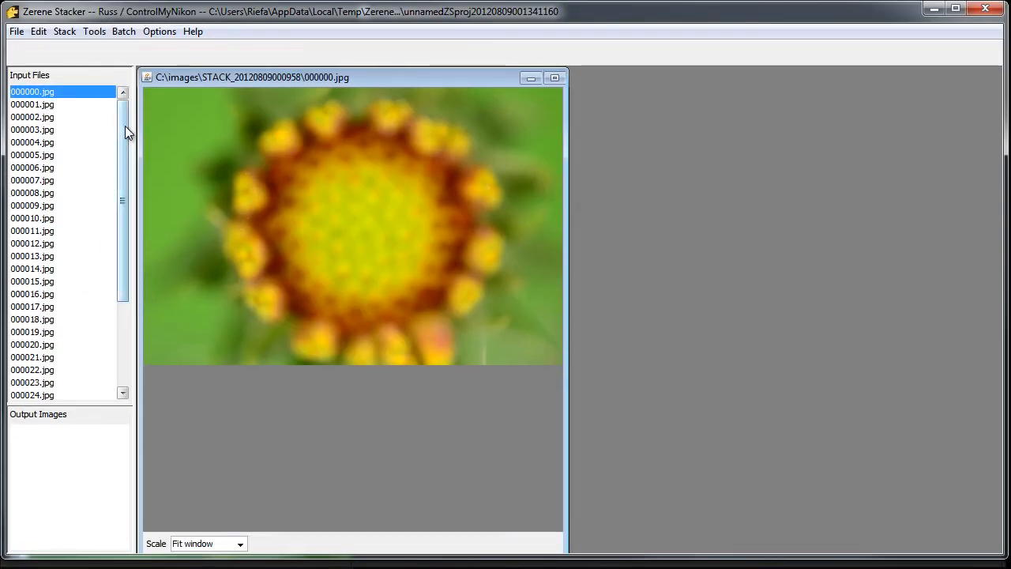
Look through the exported slices in Zerene Stacker's input files, viewing 000000.jpg to 000003.jpg, 000020.jpg and 000034.jpg
mouse_move(124, 127)
left_mouse_down()
mouse_move(124, 248)
mouse_move(124, 118)
left_mouse_up()
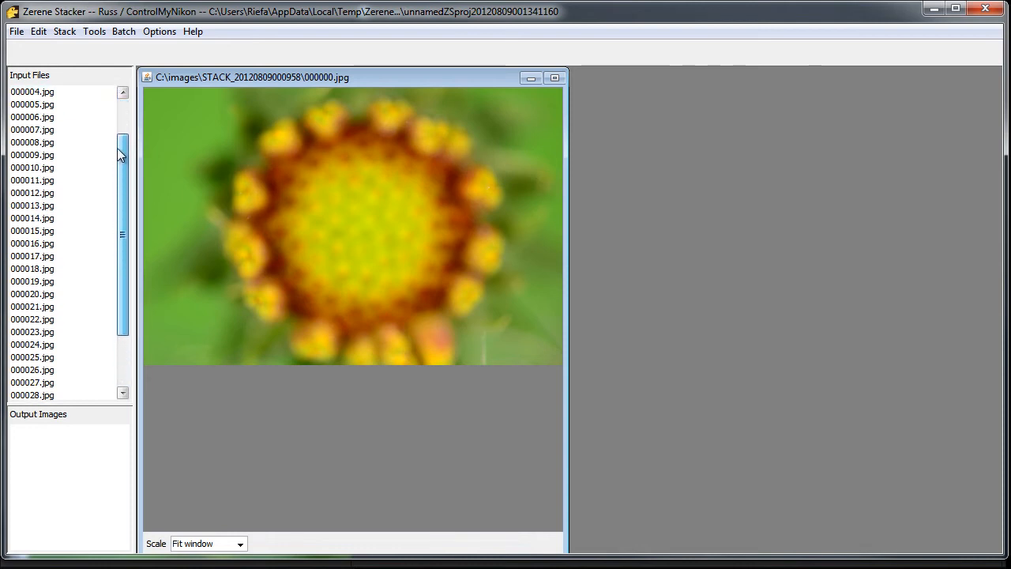
left_click(74, 92)
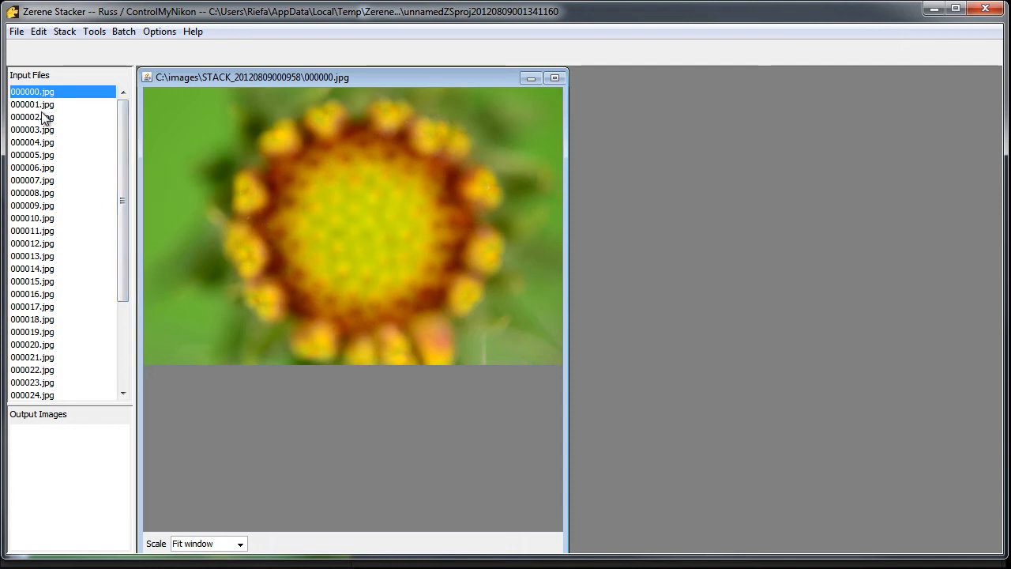
key("Down")
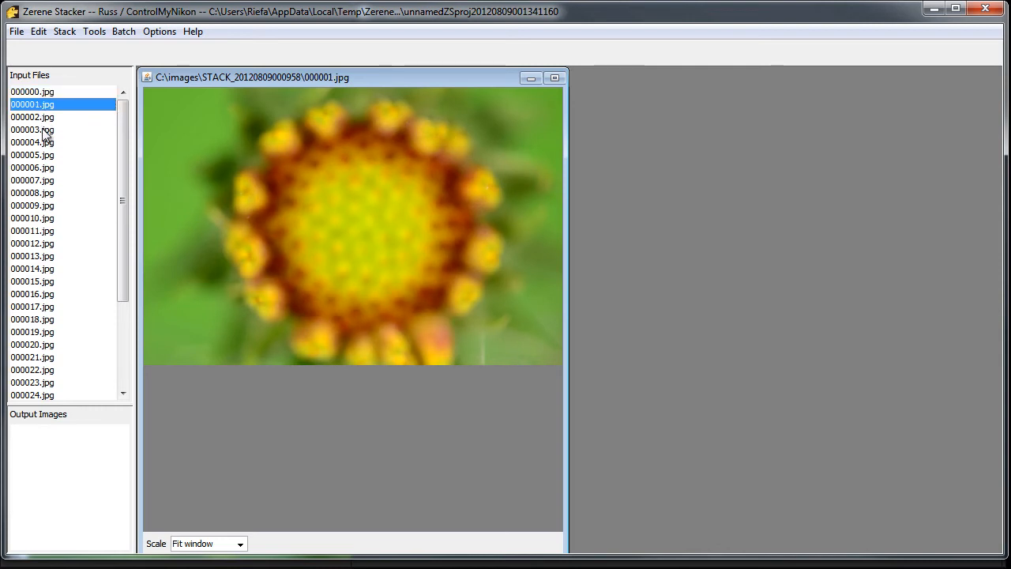
key("Down")
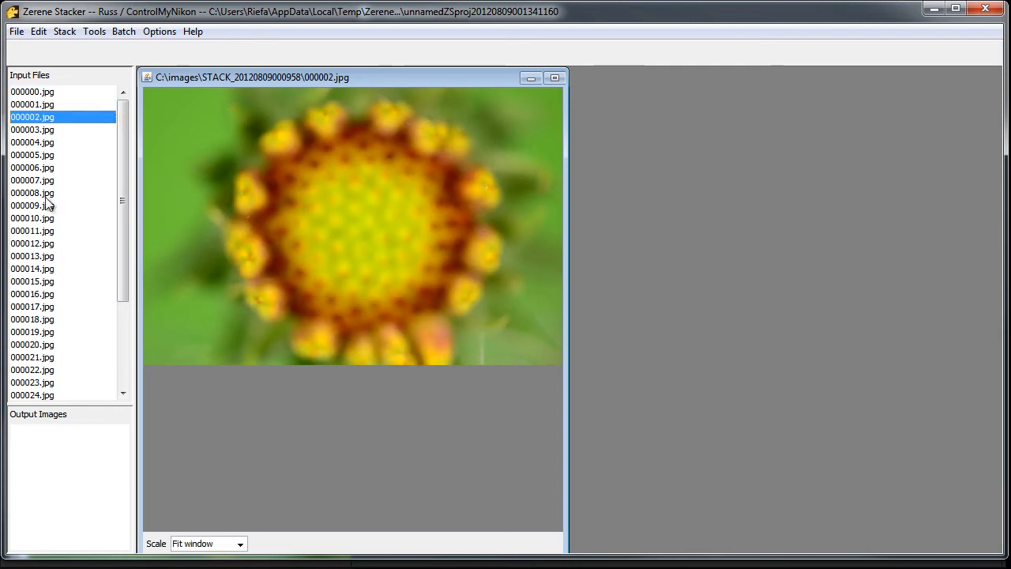
key("Down")
left_click_drag(124, 276, 128, 356)
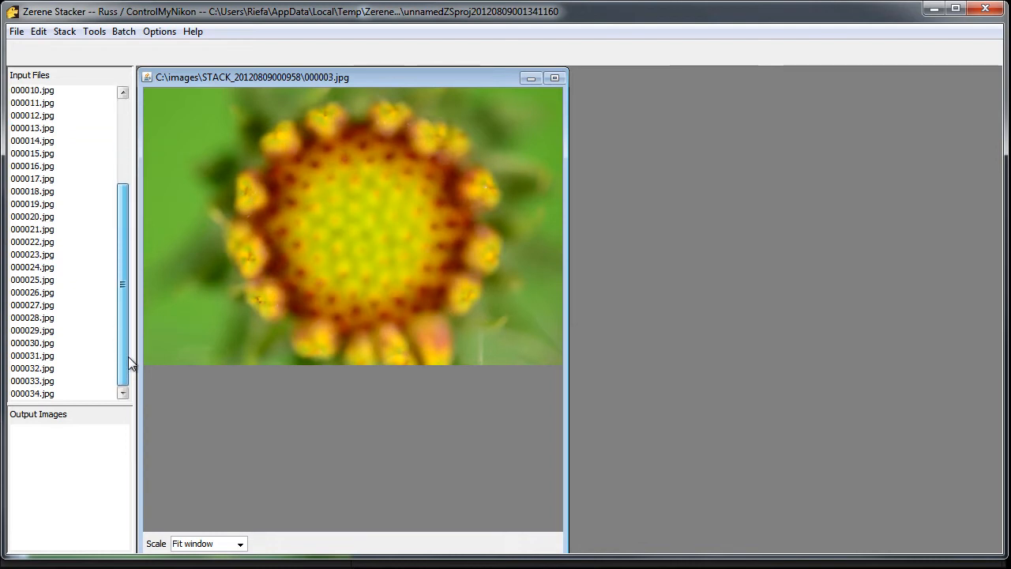
left_click(42, 217)
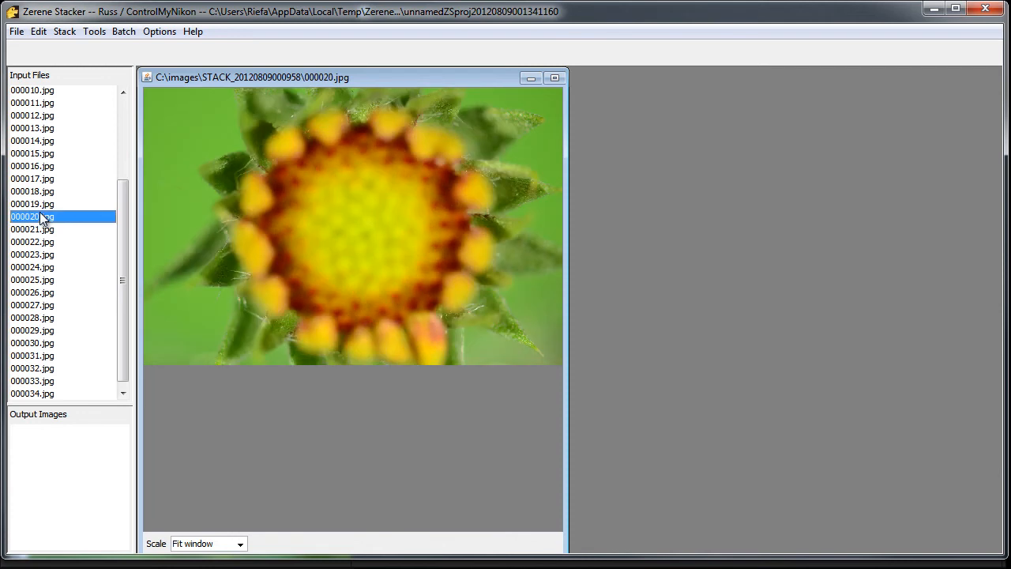
left_click(113, 393)
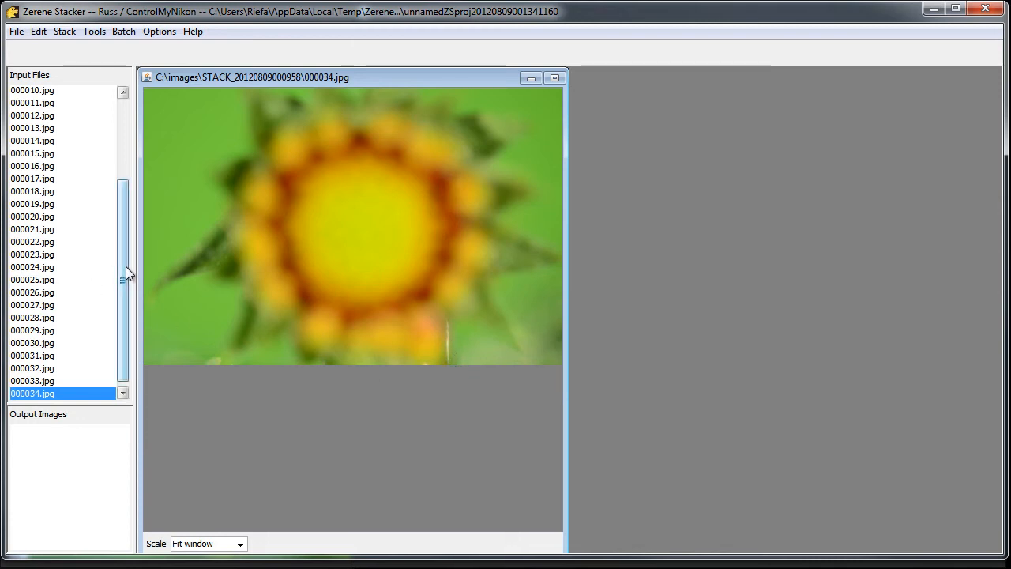
left_click_drag(125, 260, 116, 114)
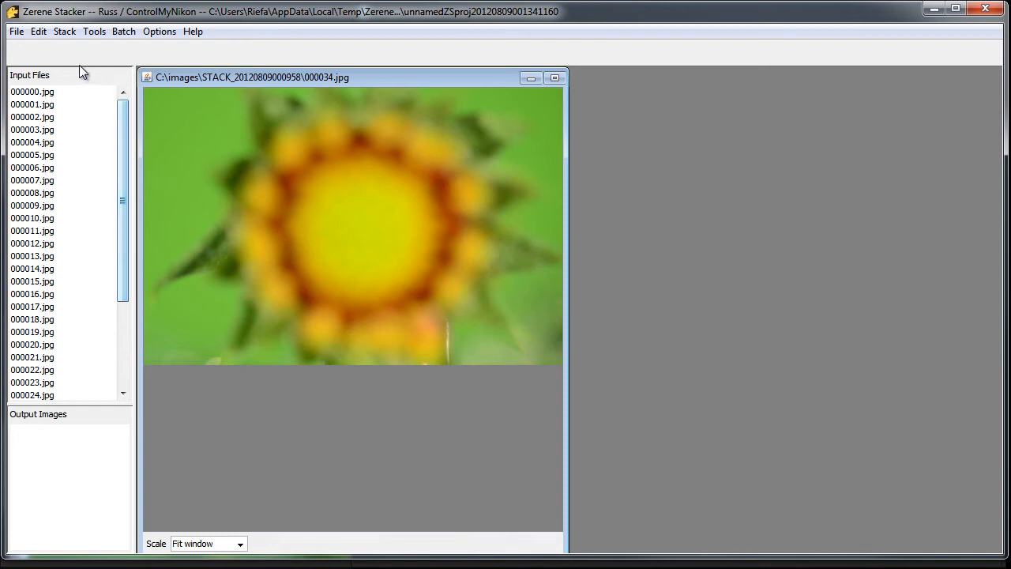
Align and stack all input images with the PMax method and maximize the stacked image's window
left_click(72, 32)
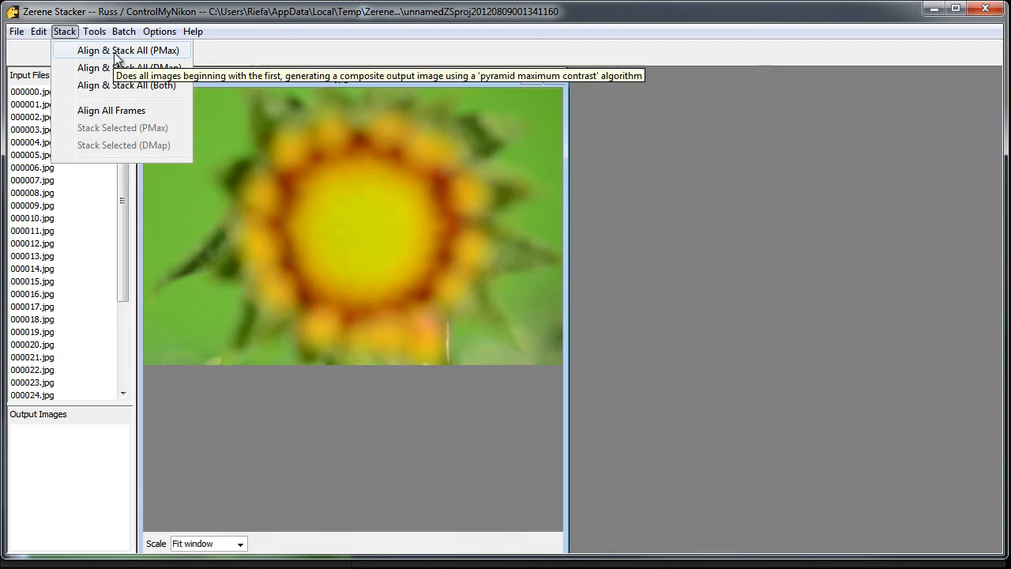
left_click(130, 52)
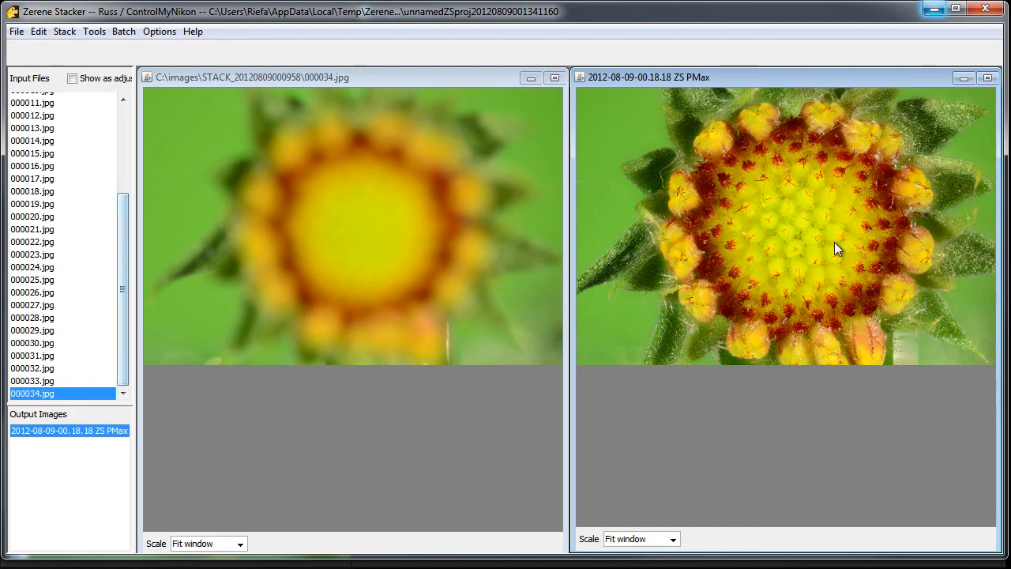
left_click(988, 78)
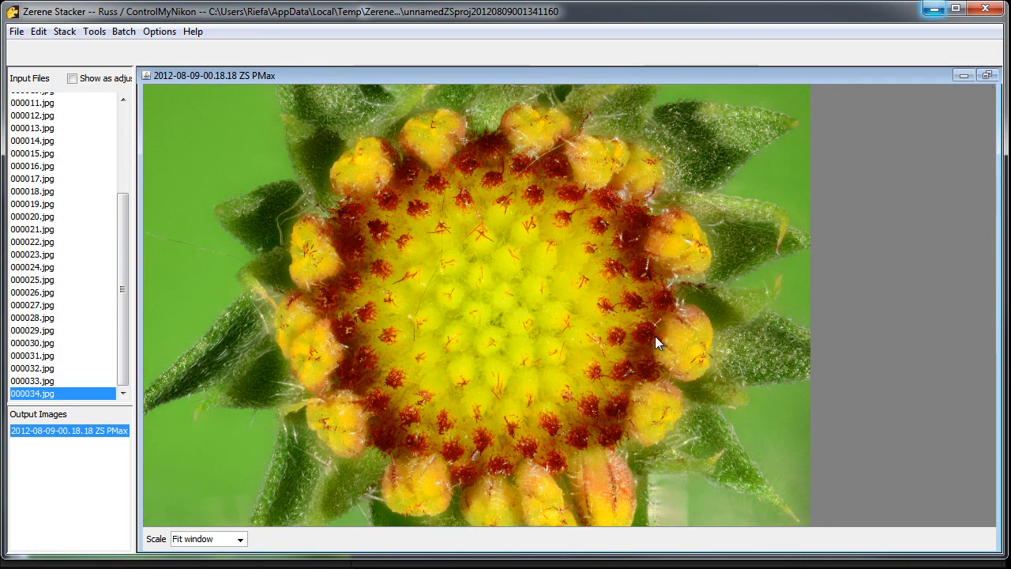
Inspect the leaf edges and fine hairs of the stacked image at 100% and 400% scale
left_click(370, 188)
left_click_drag(723, 521, 284, 490)
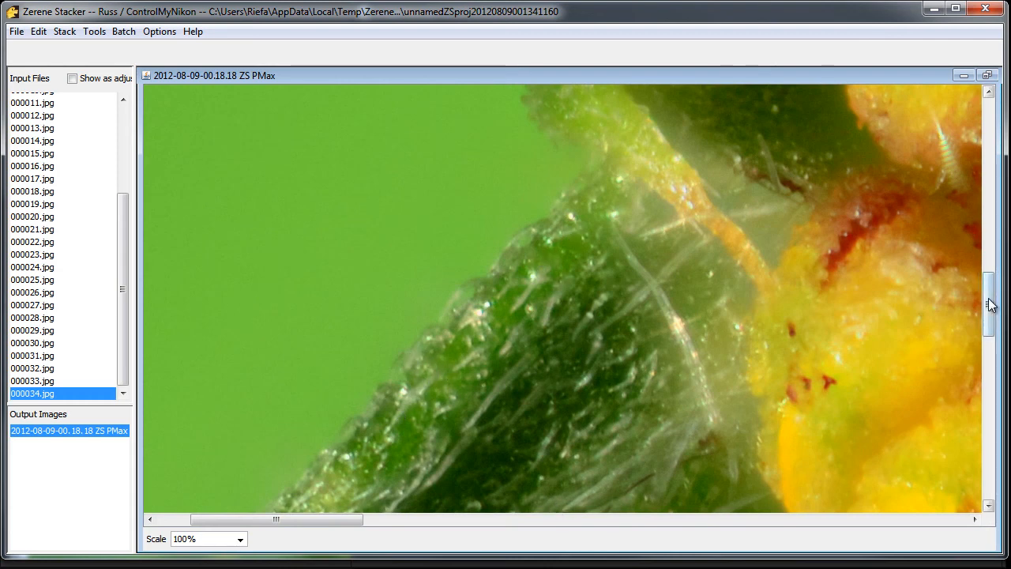
left_click_drag(991, 305, 987, 400)
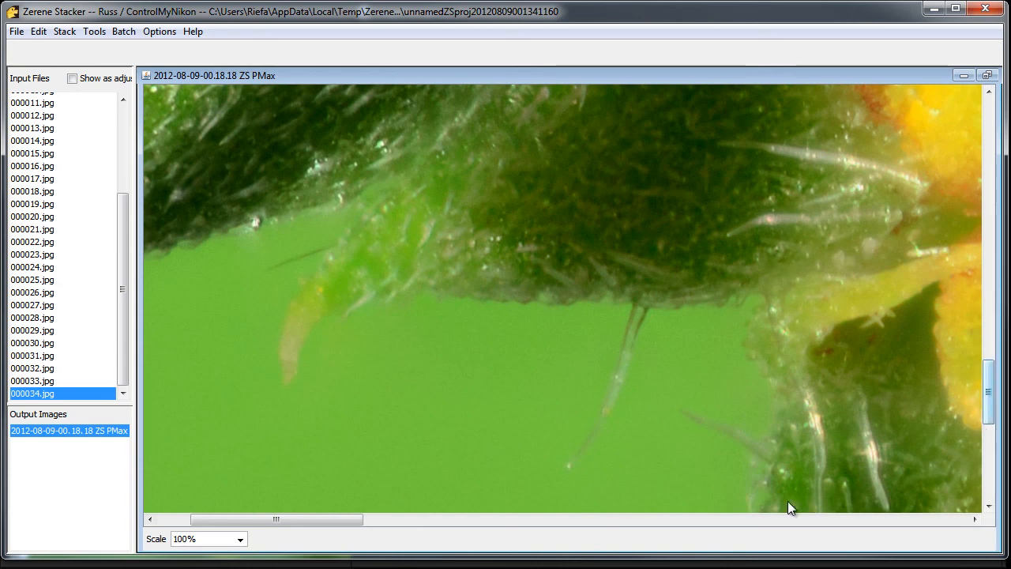
left_click(240, 540)
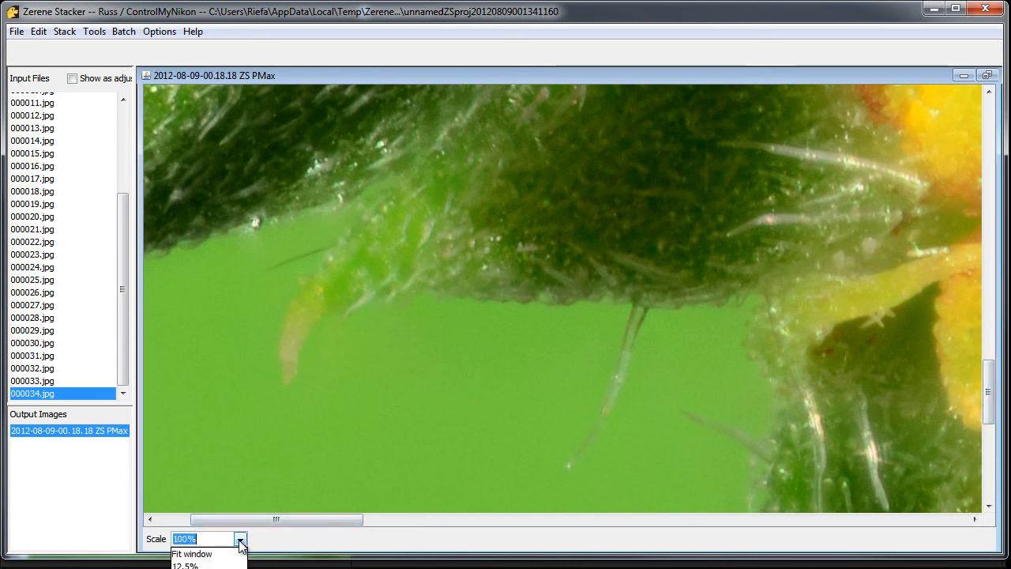
left_click(237, 568)
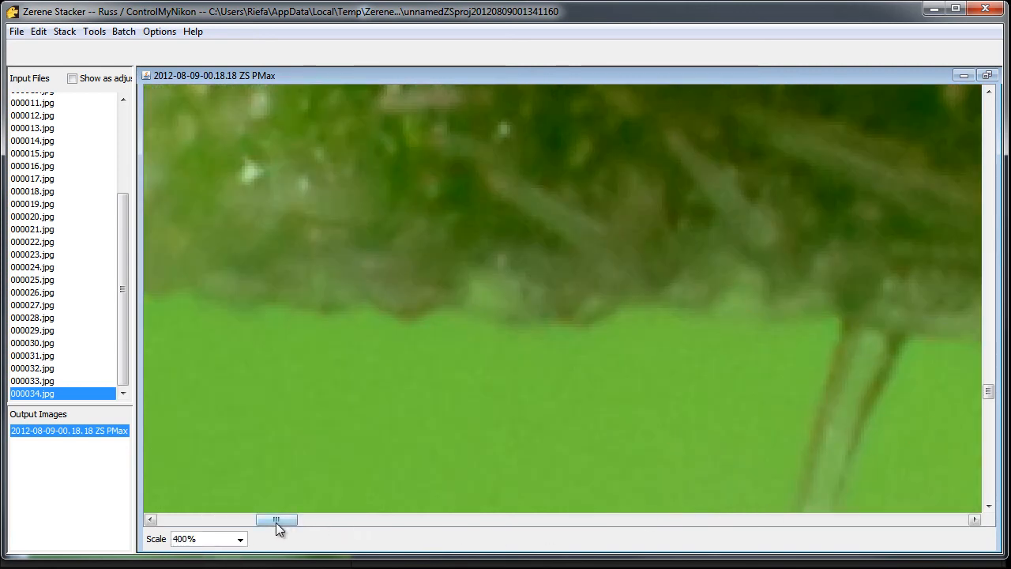
left_click_drag(278, 527, 292, 524)
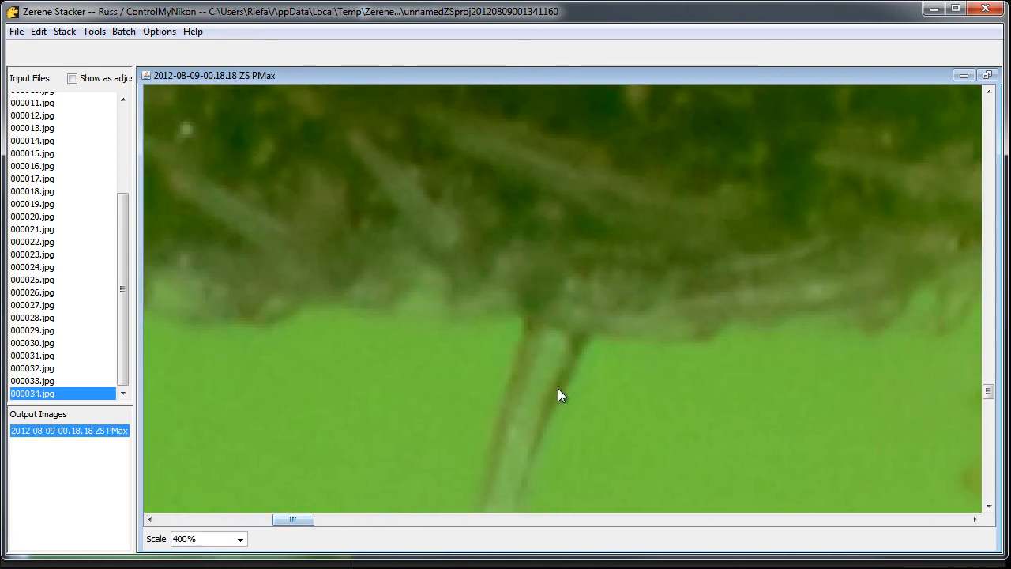
Examine the flower's centre and surrounding petals at 50% scale, and fit the stacked image back to the window
left_click(240, 539)
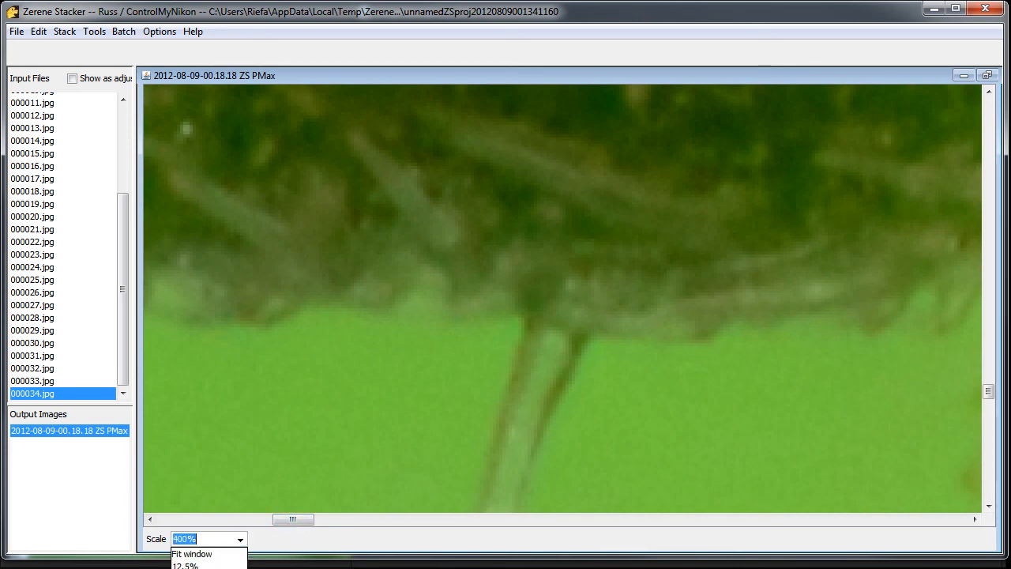
left_click(190, 568)
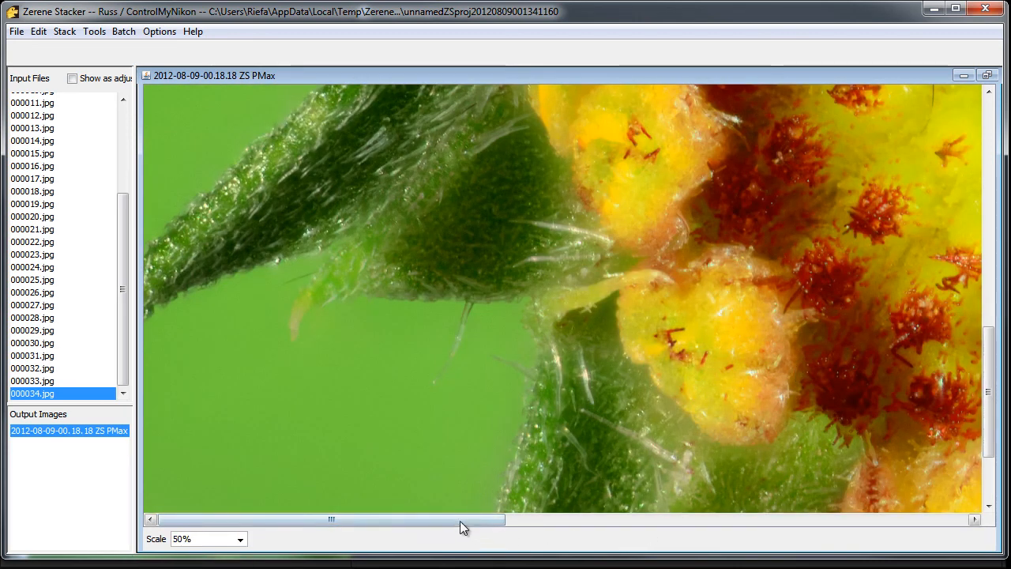
left_click_drag(459, 520, 746, 519)
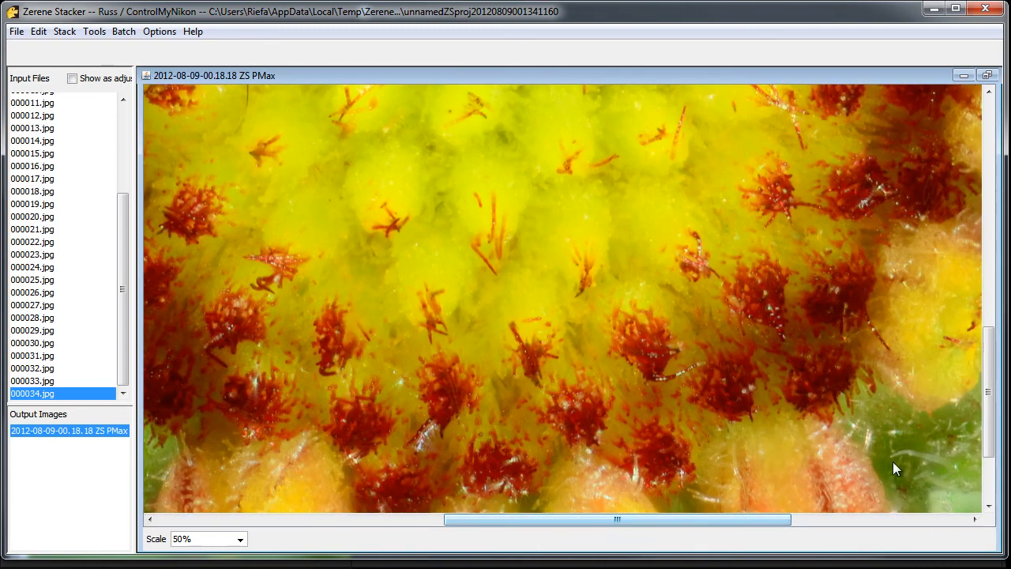
left_click_drag(986, 427, 937, 135)
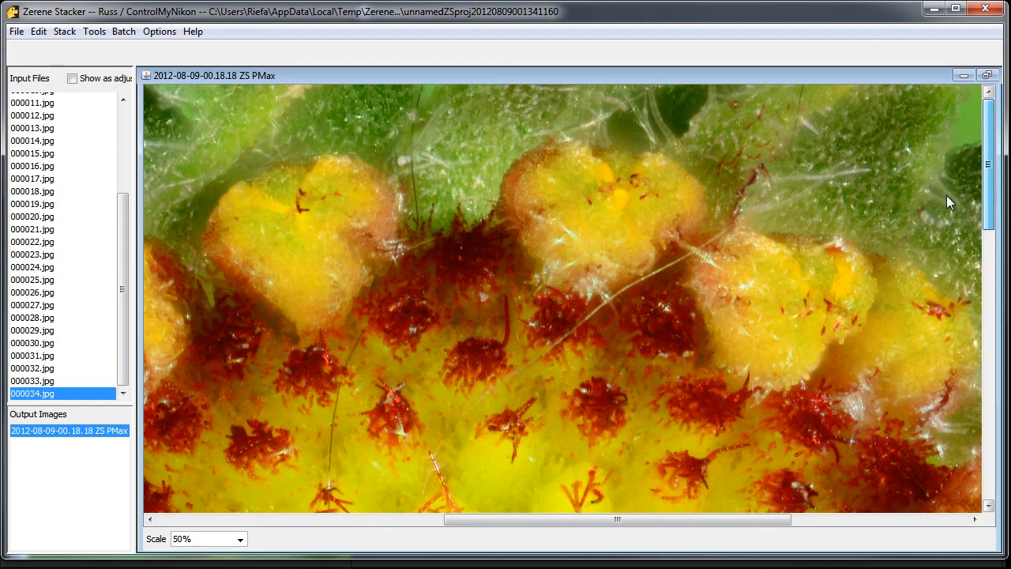
left_click_drag(948, 201, 793, 312)
left_click(240, 539)
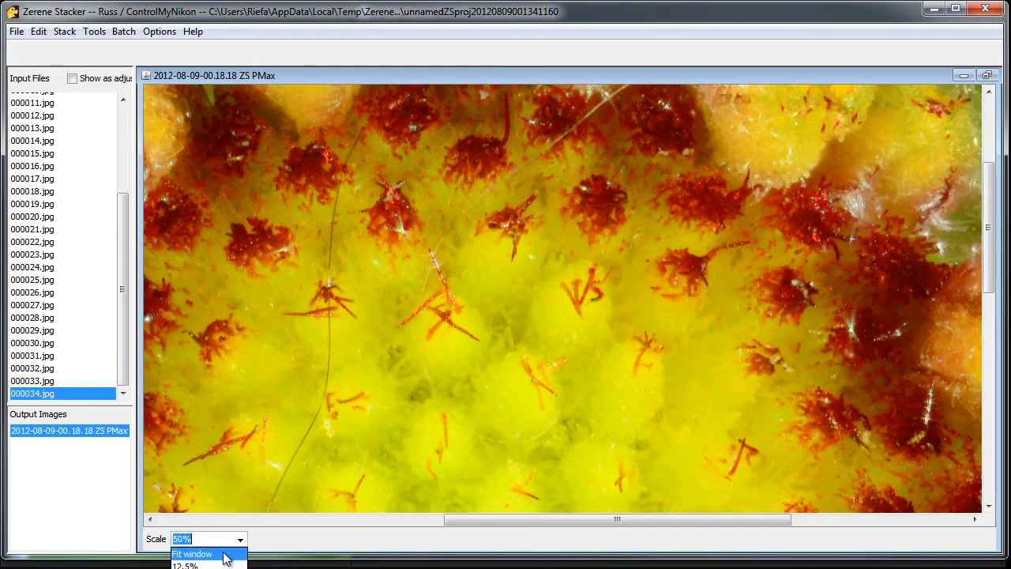
left_click(227, 559)
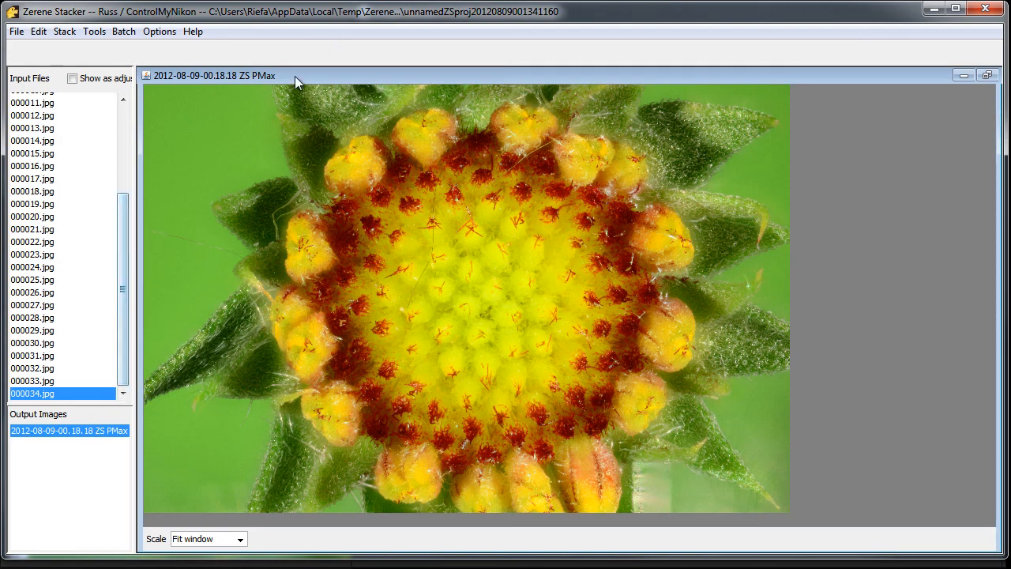
Switch back to ControlMyNikon, look through both stack folders in the Image Browser, and return to the full Live View
left_click(933, 11)
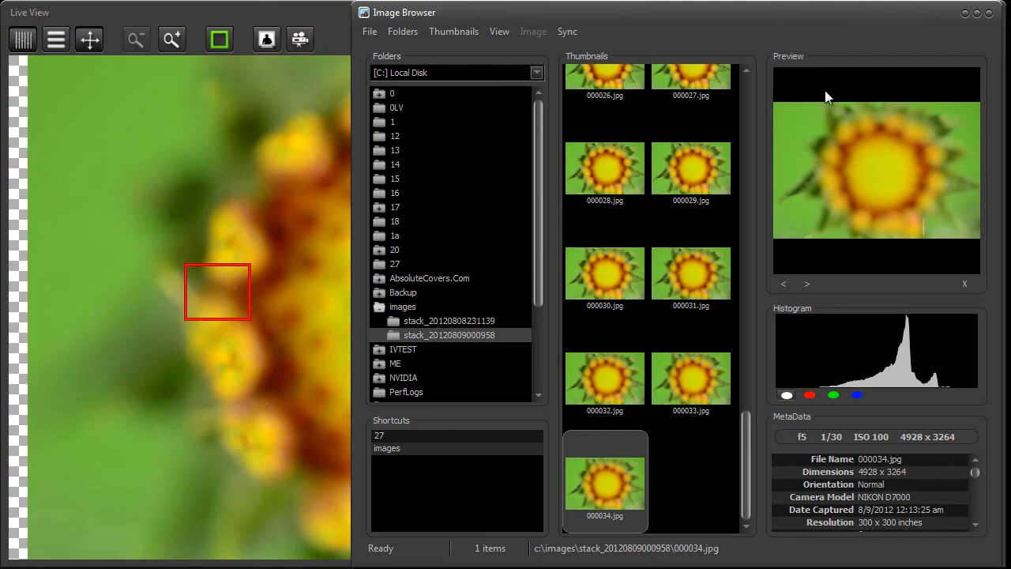
left_click(423, 320)
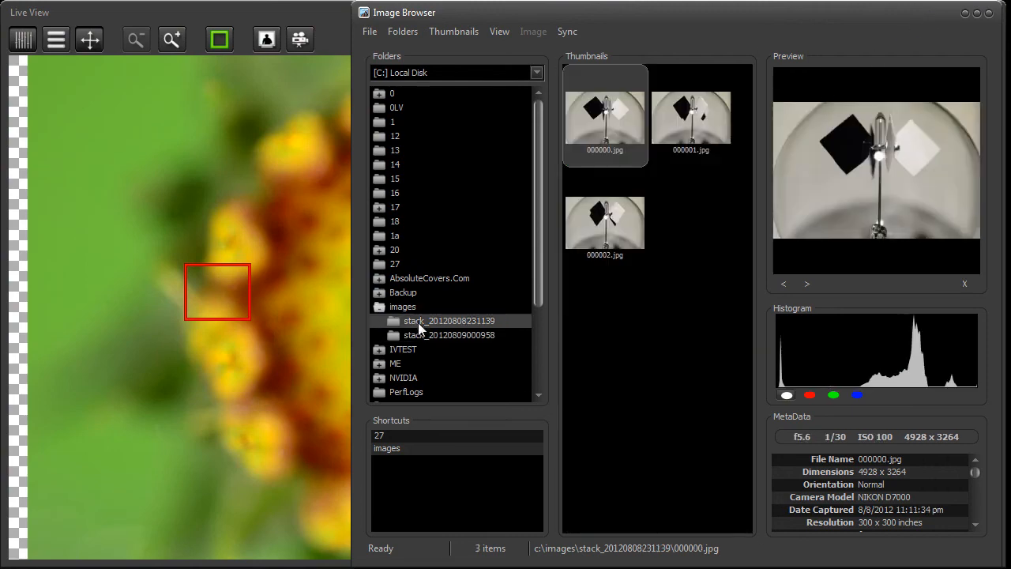
left_click(423, 334)
left_click(692, 235)
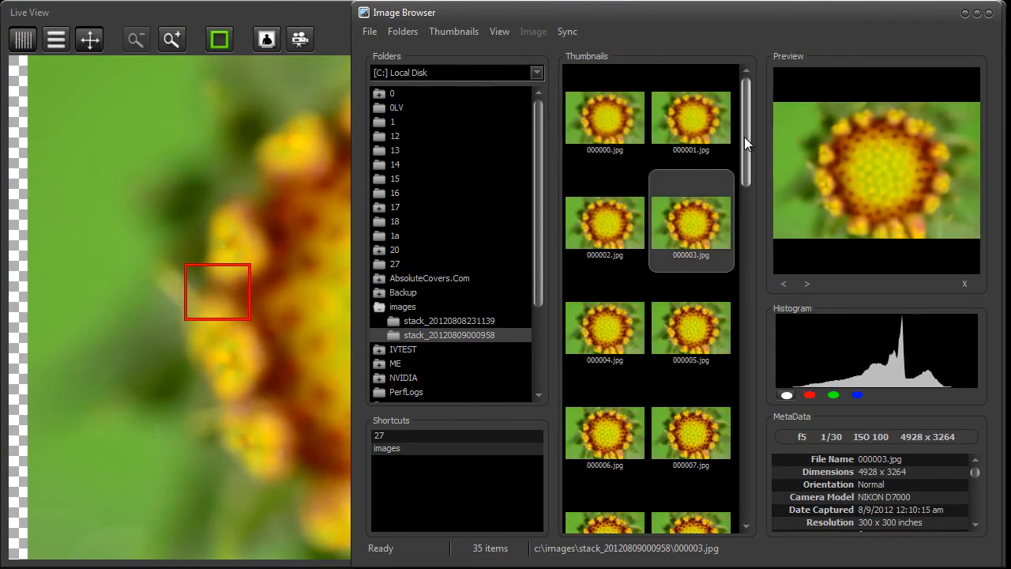
mouse_move(744, 137)
left_mouse_down()
mouse_move(719, 372)
mouse_move(724, 482)
mouse_move(756, 131)
left_mouse_up()
left_click_drag(744, 140, 649, 323)
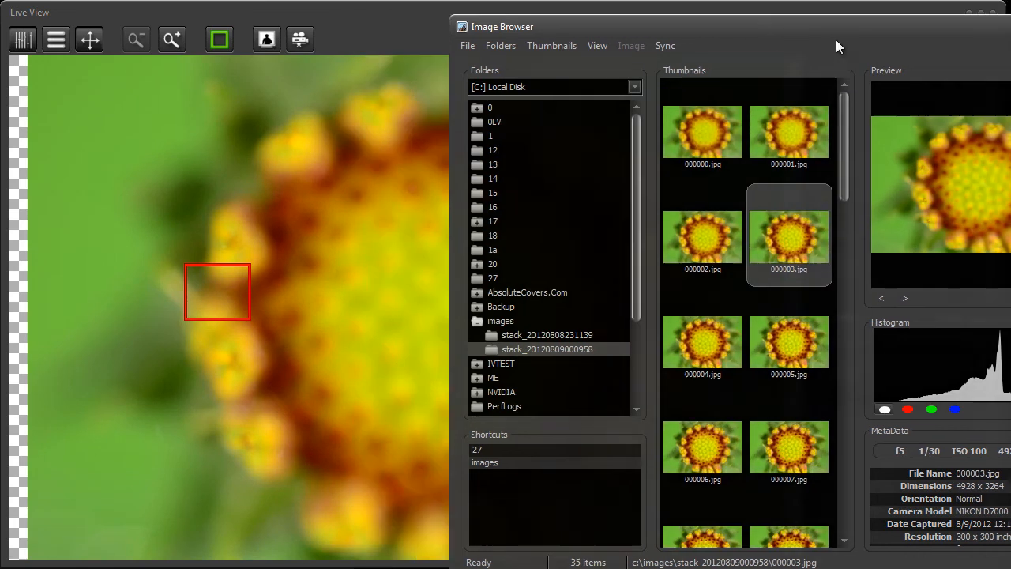
left_click(988, 12)
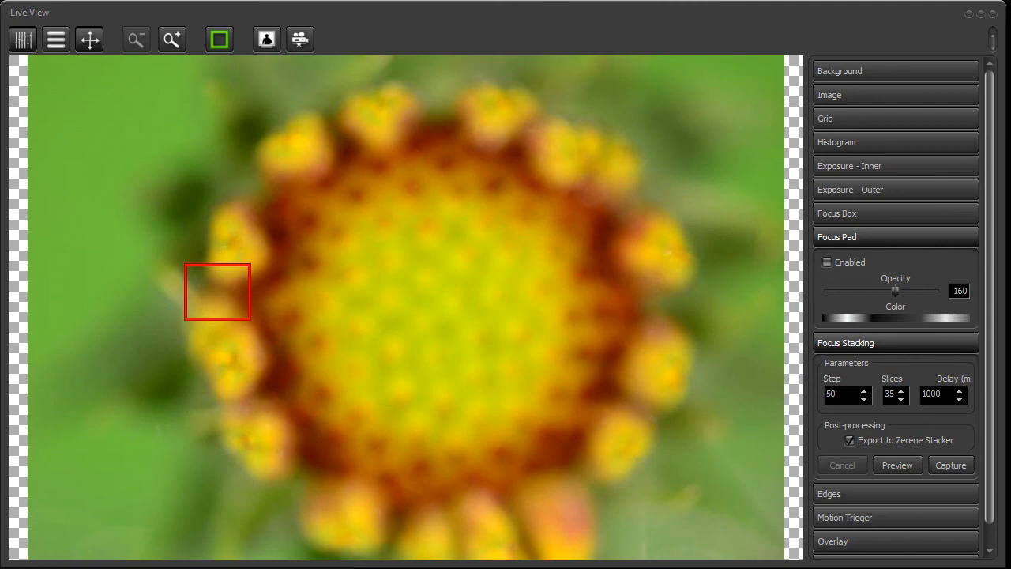